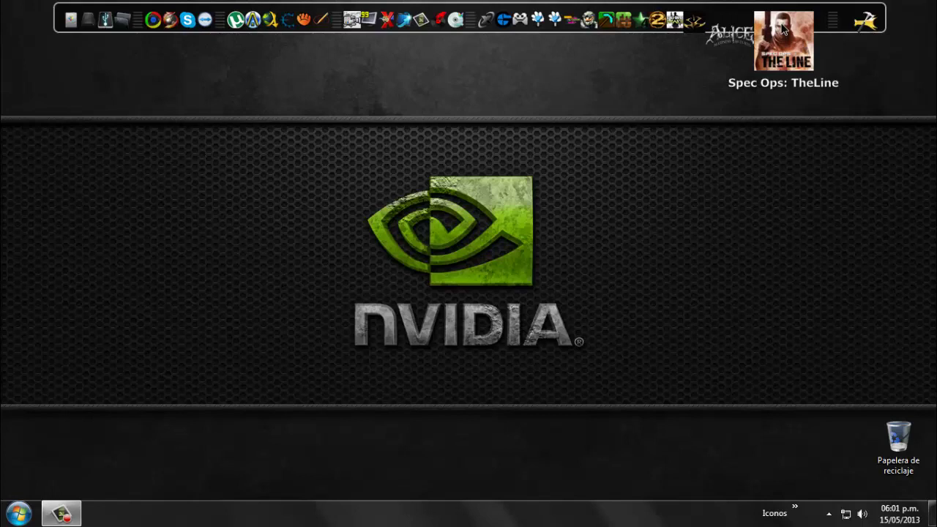
left_click_drag(622, 110, 314, 418)
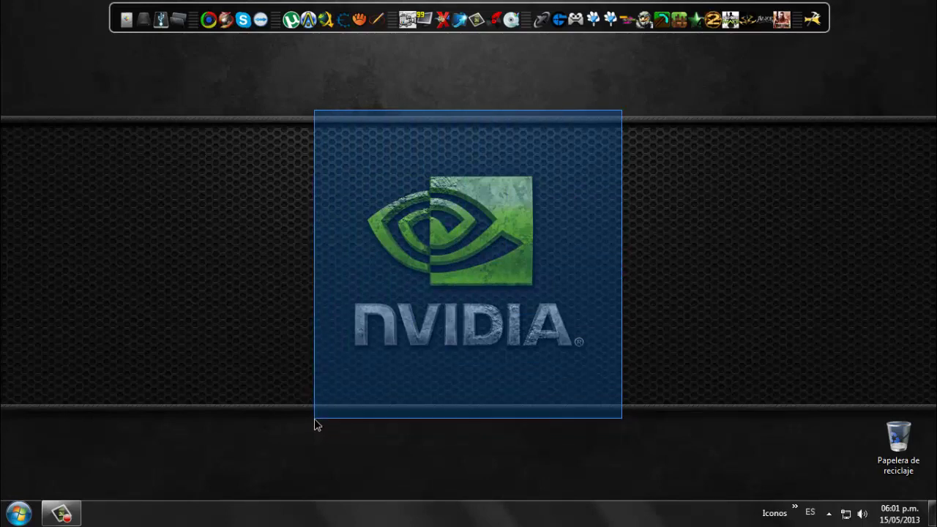
left_click_drag(314, 419, 314, 418)
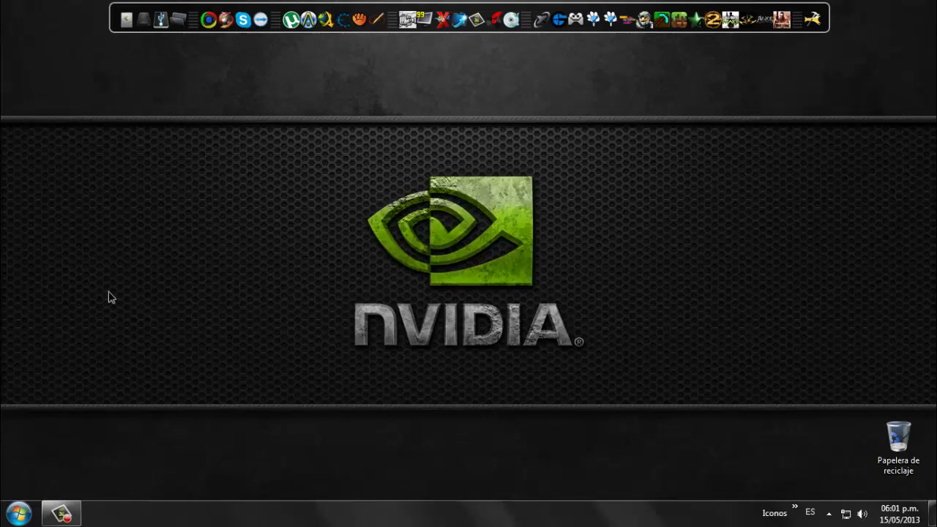
Open the local disk C: from the computer's drive overview
left_click(18, 512)
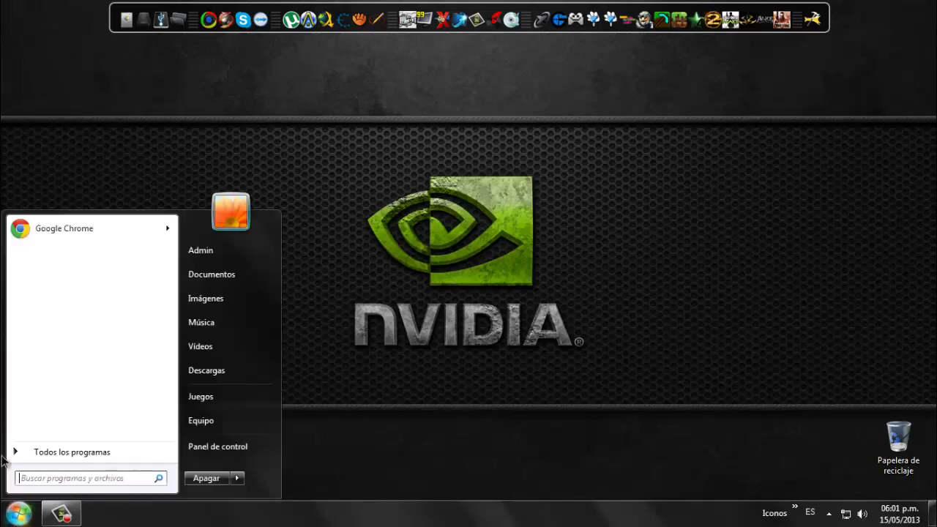
left_click(208, 421)
double_click(412, 155)
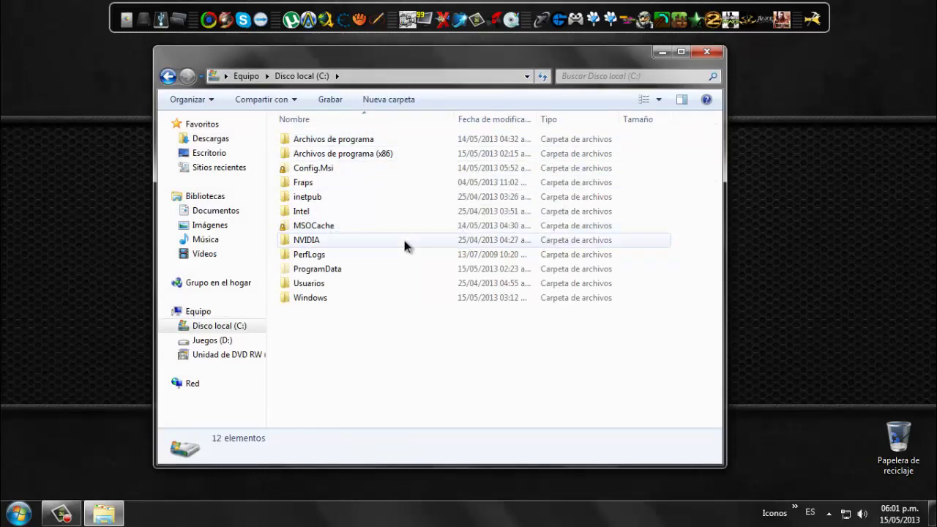
Check in the folder view options that hidden files, folders and drives are set to be shown, and accept the settings
key("alt")
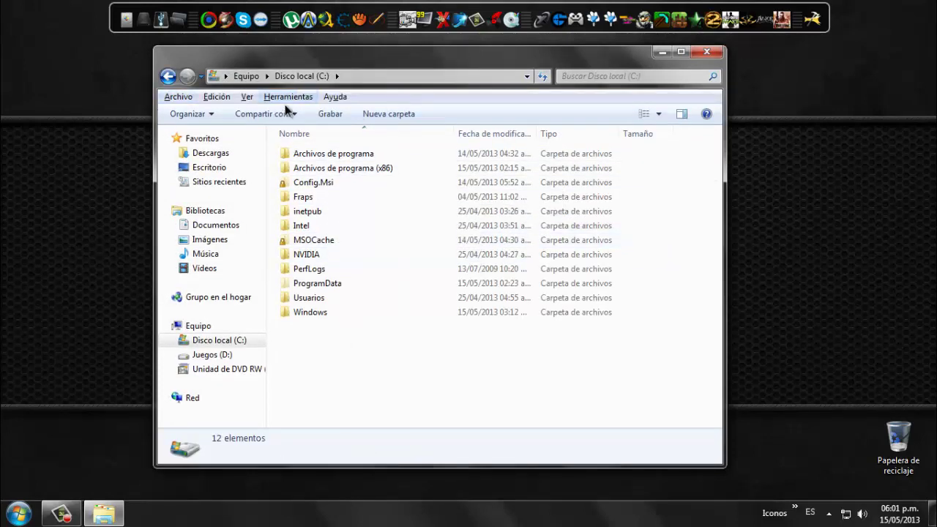
left_click(358, 345)
key("alt")
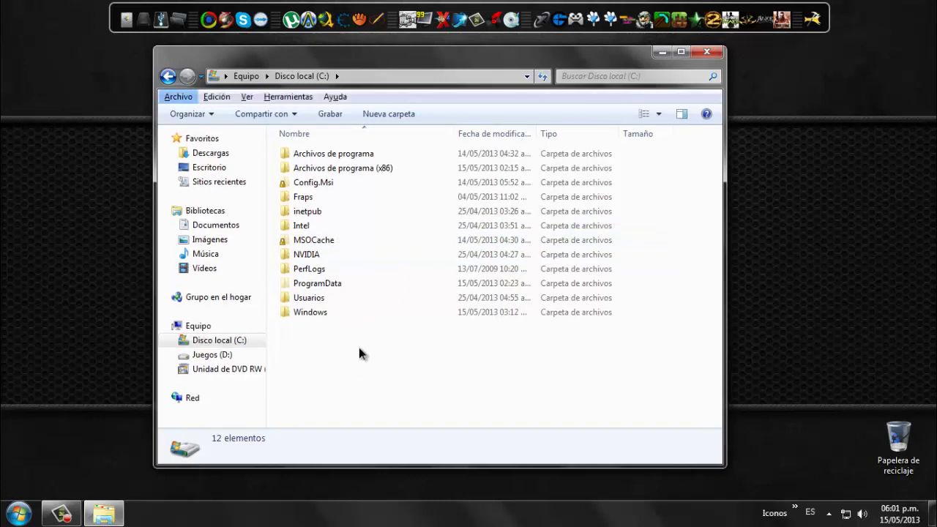
left_click(279, 95)
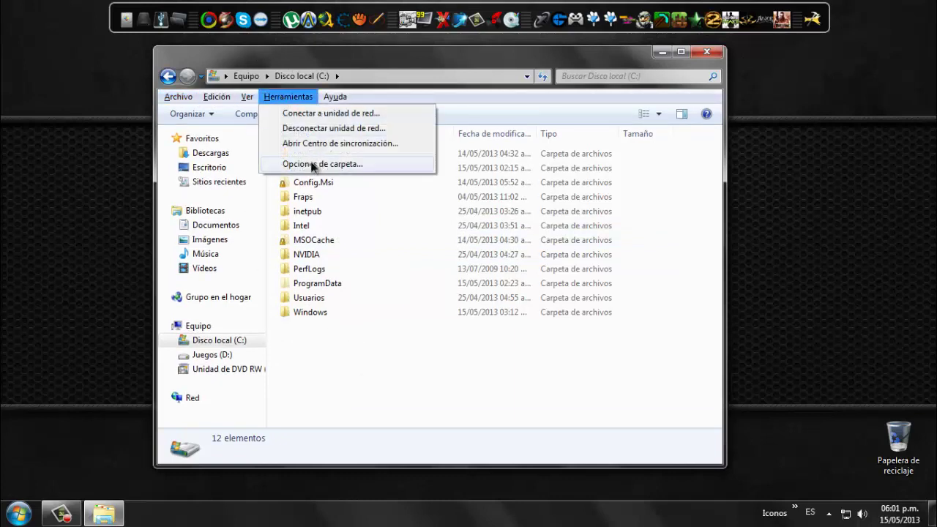
left_click(314, 165)
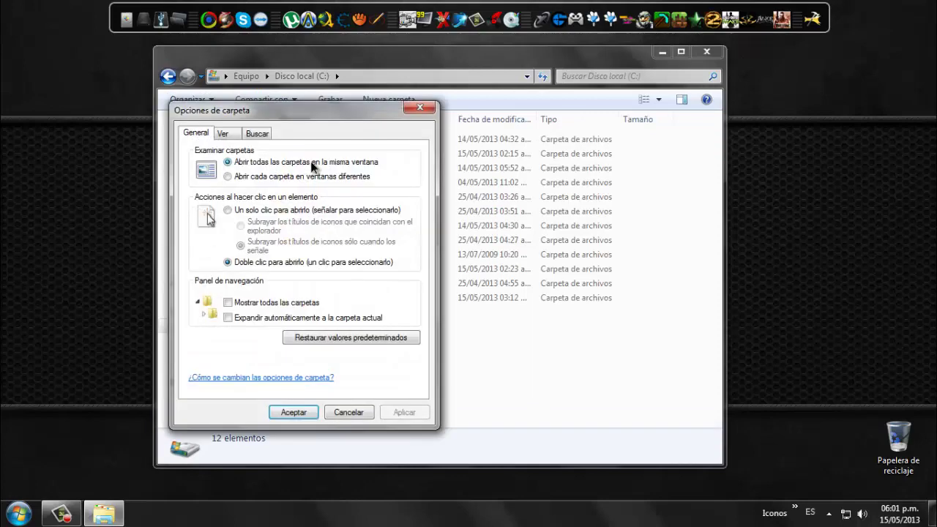
left_click(225, 133)
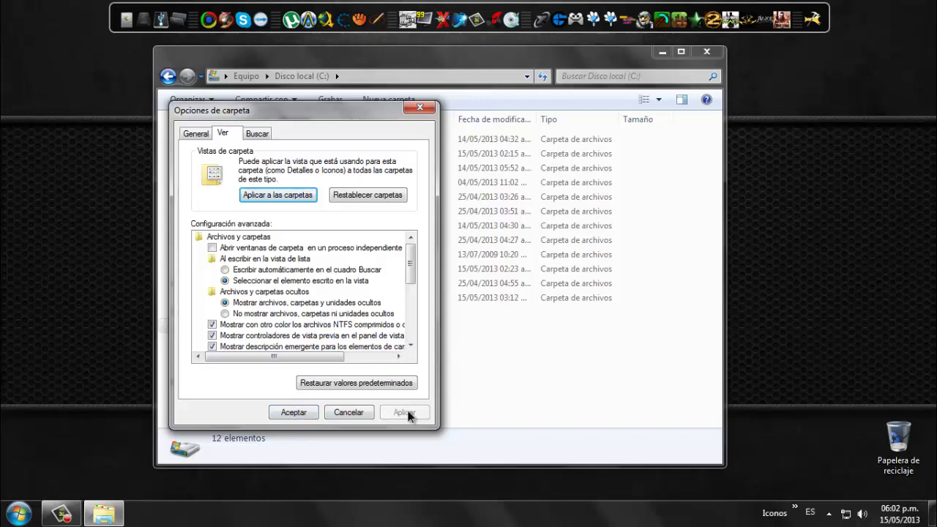
left_click(294, 413)
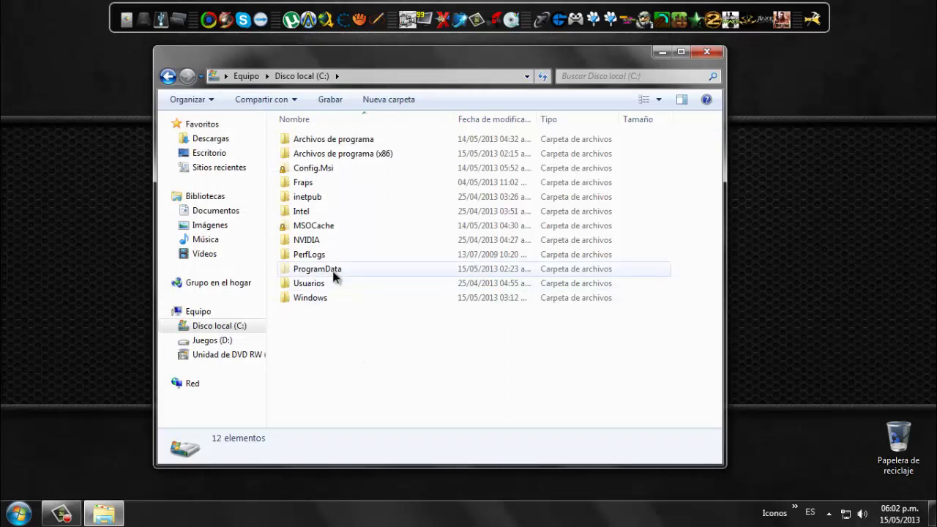
Look into the Xfire folder inside Archivos de programa (x86) and return to drive C:
mouse_move(333, 275)
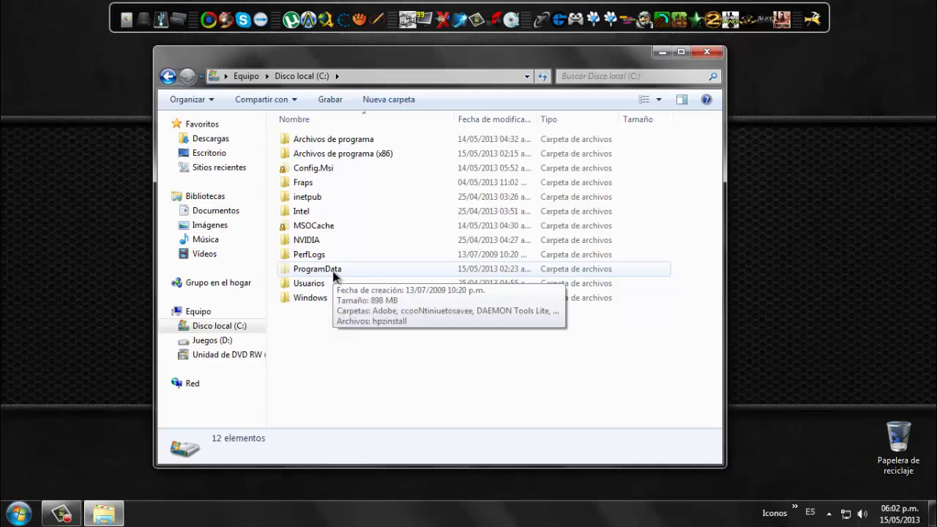
left_click(334, 270)
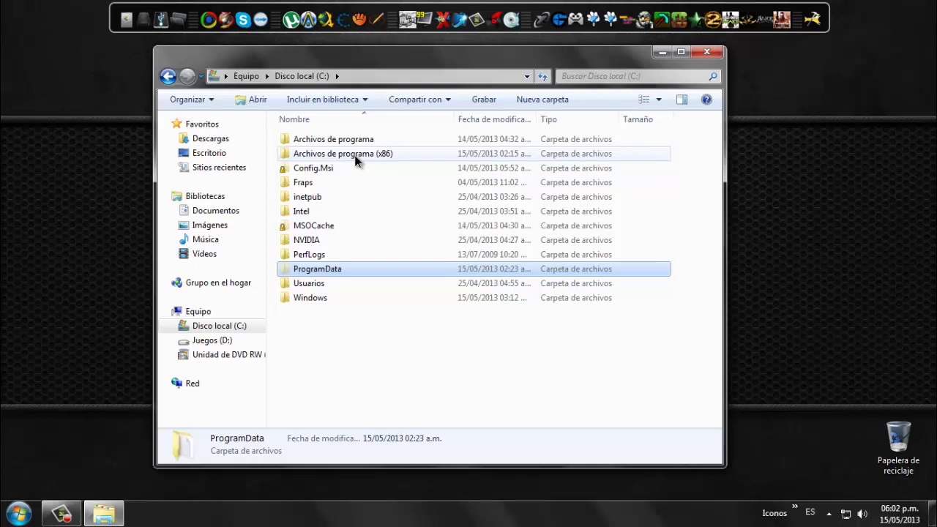
mouse_move(355, 160)
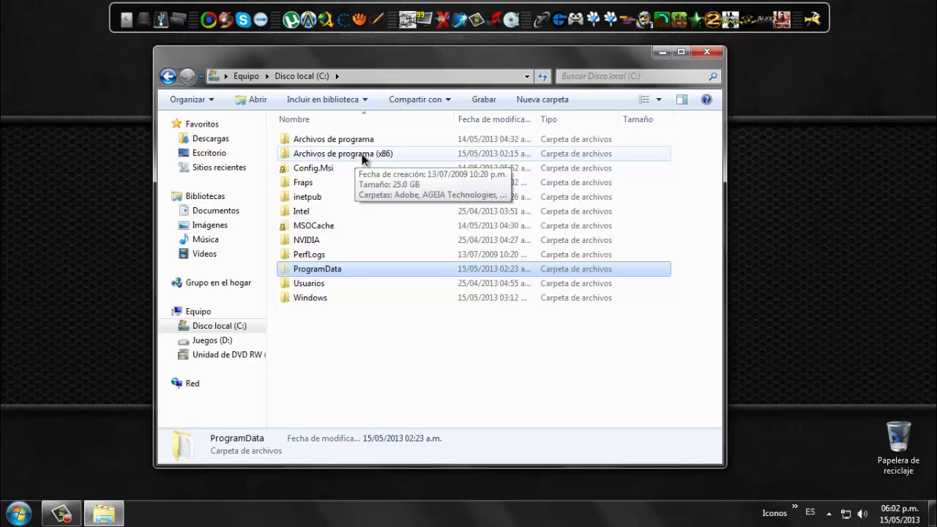
double_click(361, 153)
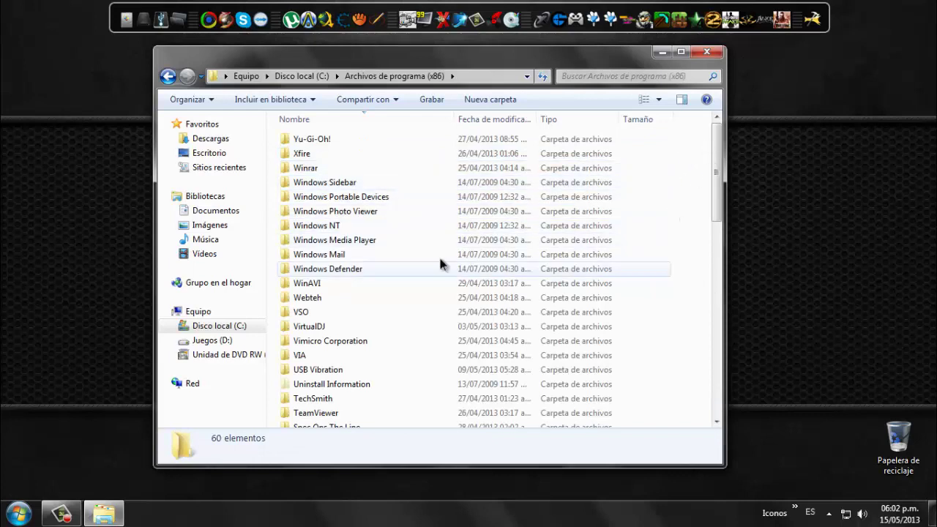
double_click(324, 151)
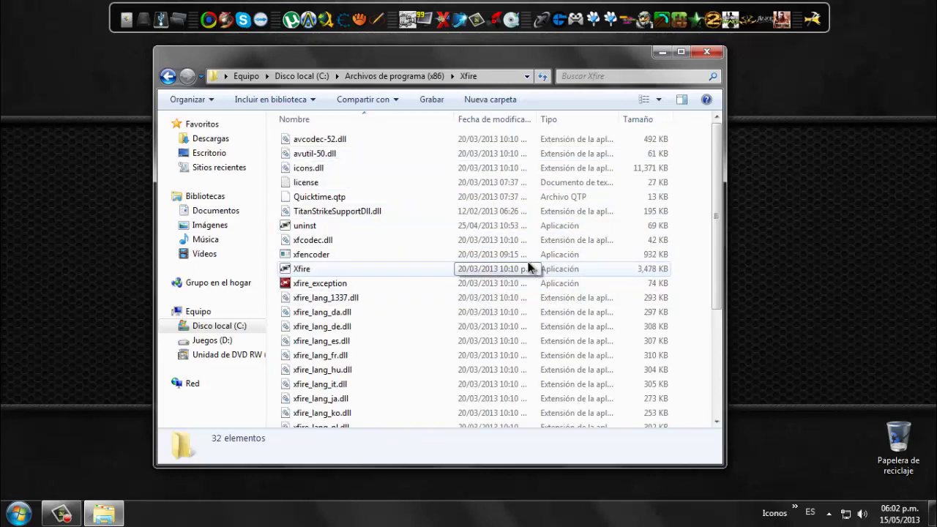
left_click(167, 76)
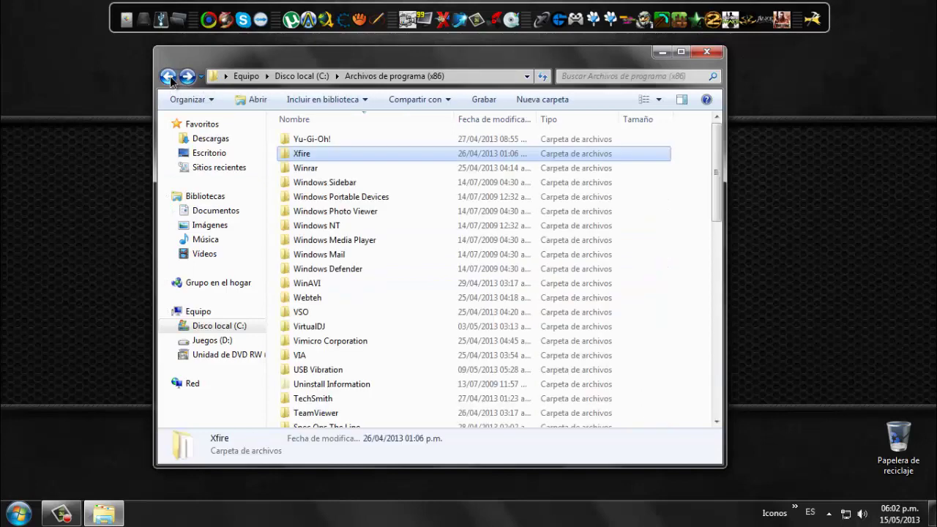
left_click(167, 76)
Minimize the Xfire chat window that covers the C: drive folder window
left_click(381, 359)
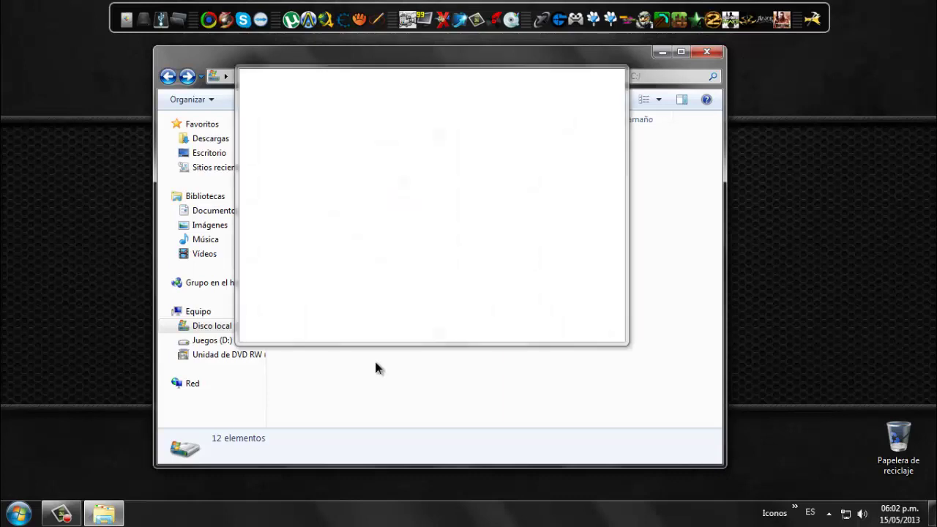
left_click(394, 286)
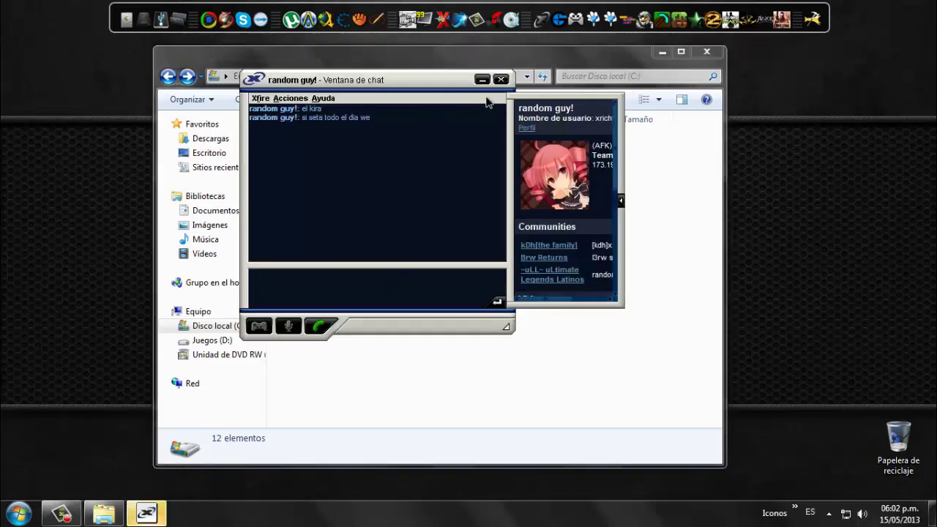
left_click(482, 79)
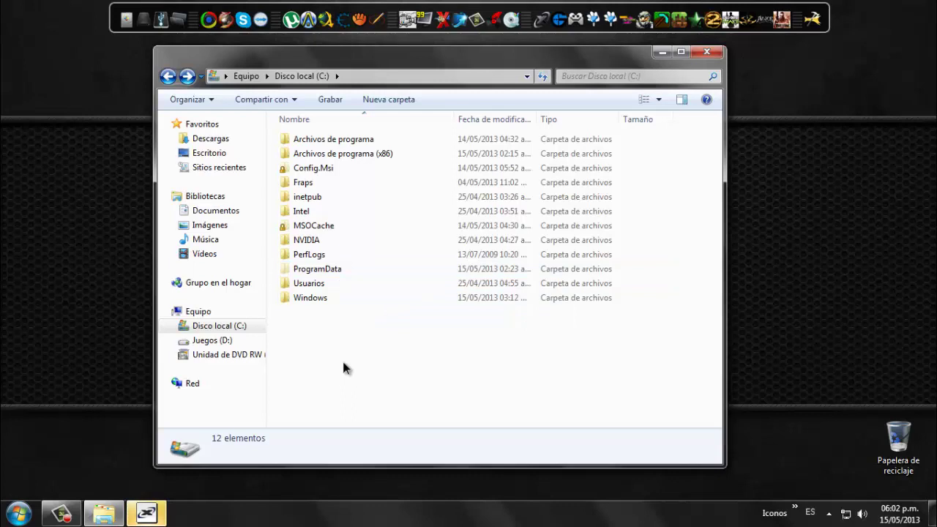
Open the xfire_games configuration file from C:\ProgramData\Xfire in Notepad and minimize the folder window behind it
double_click(336, 270)
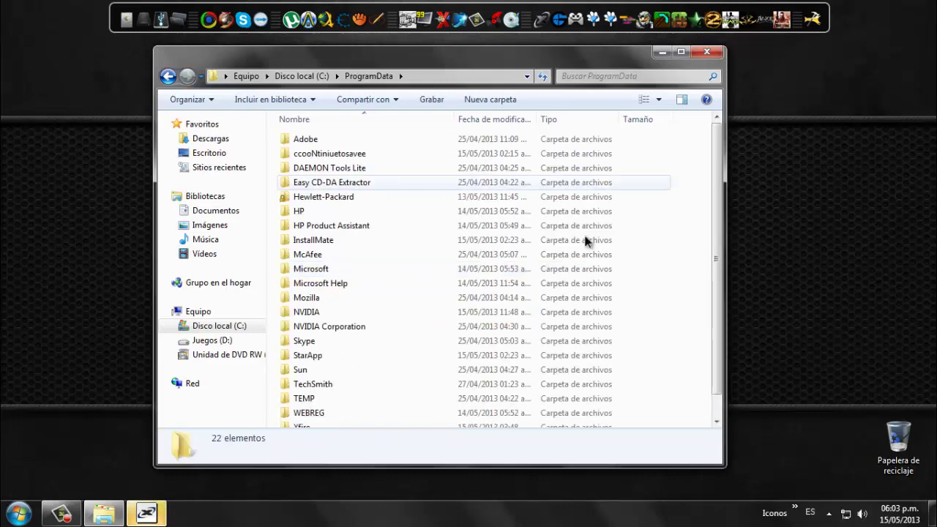
scroll(649, 283, "down", 1)
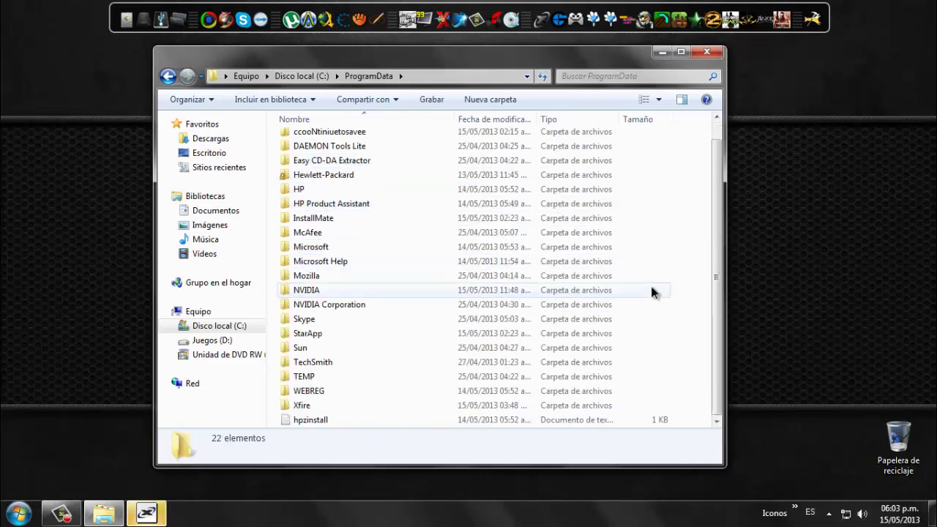
double_click(309, 407)
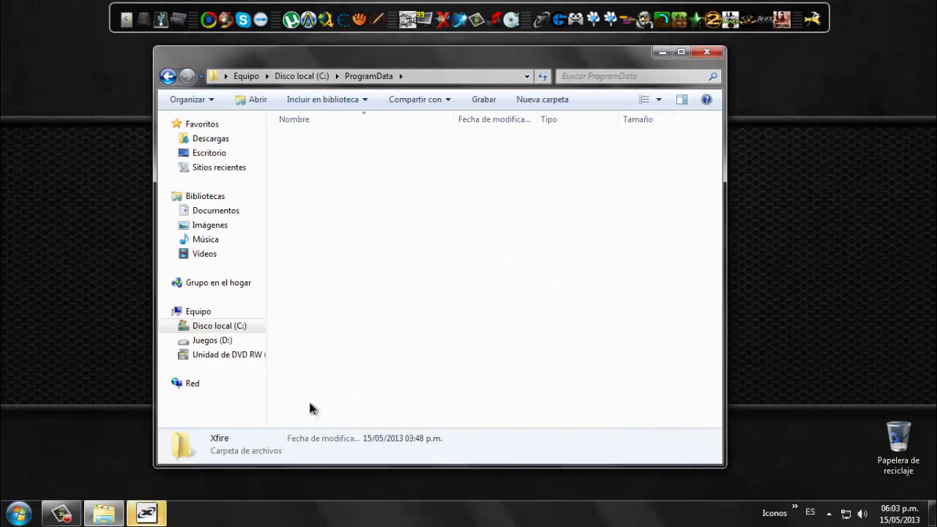
left_click(326, 297)
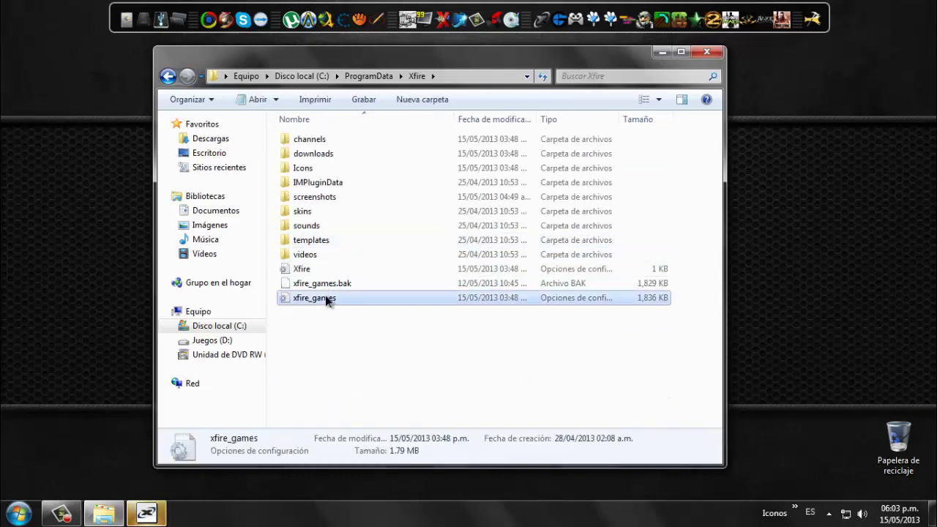
double_click(324, 296)
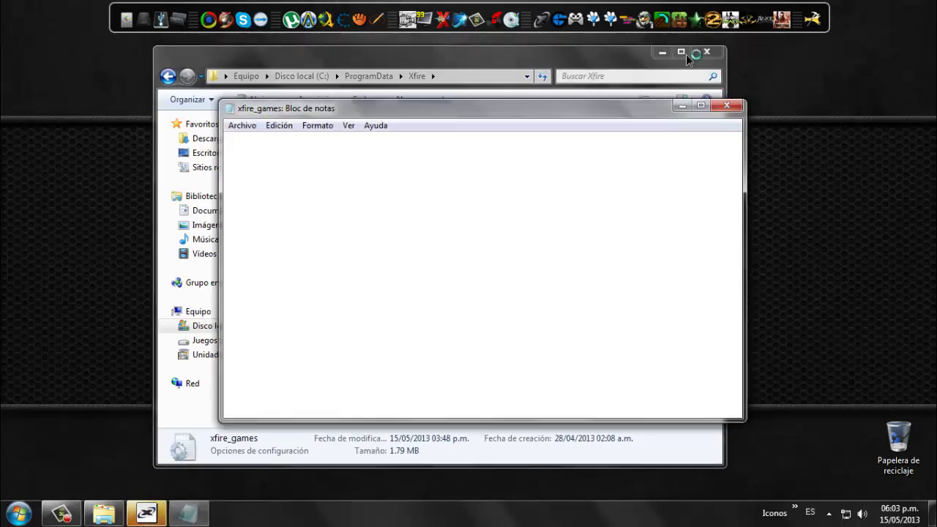
left_click(662, 52)
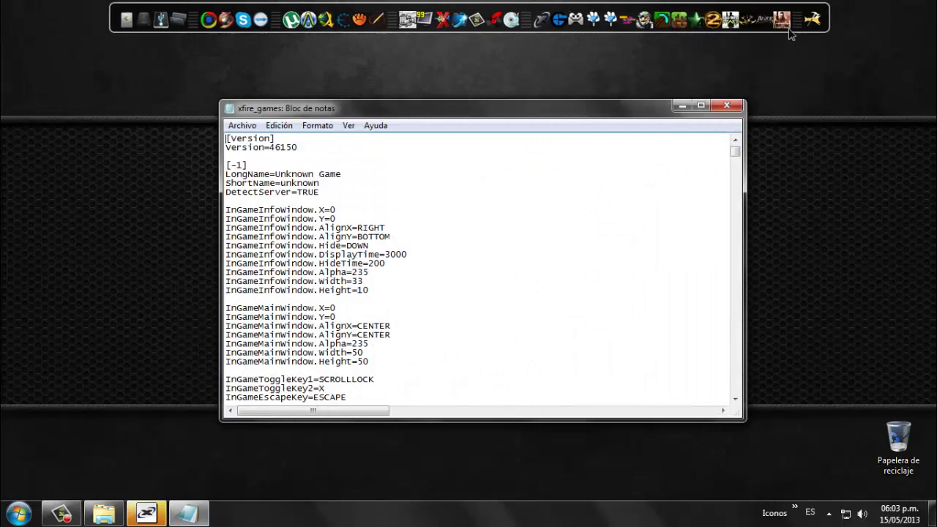
Bring up the Xfire client, view its full list of installed games, and minimize it
left_click(828, 513)
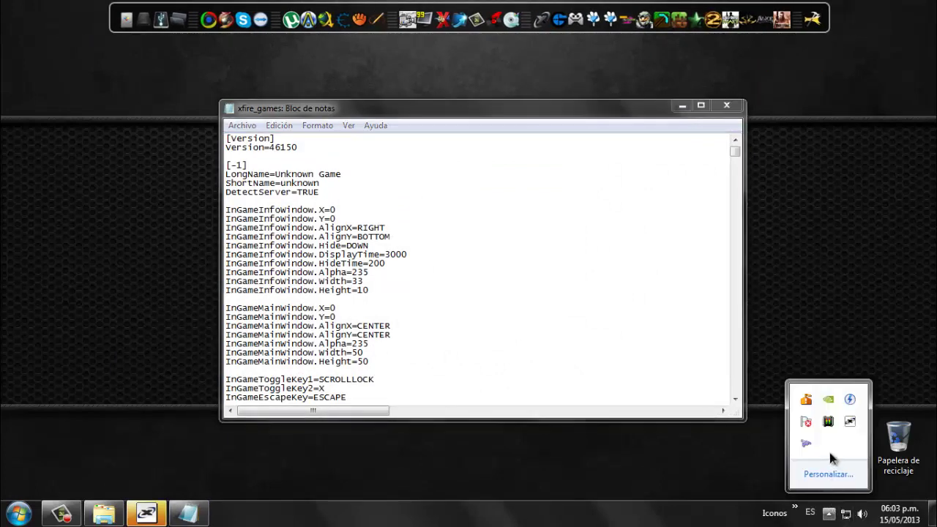
left_click(843, 423)
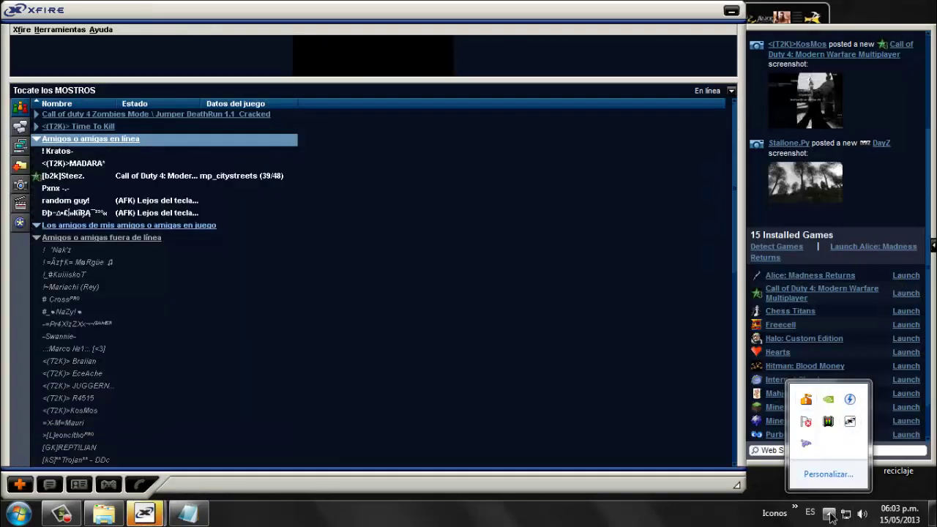
left_click(757, 296)
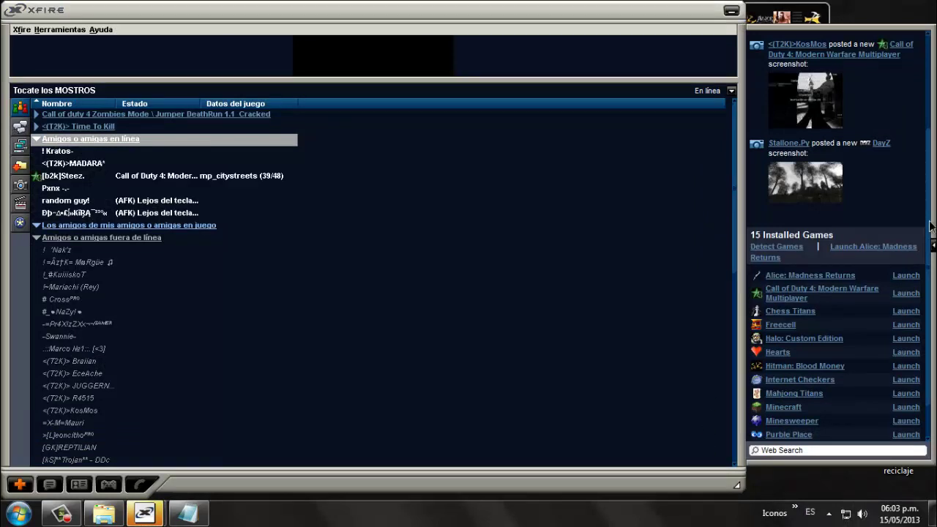
left_click_drag(932, 227, 931, 272)
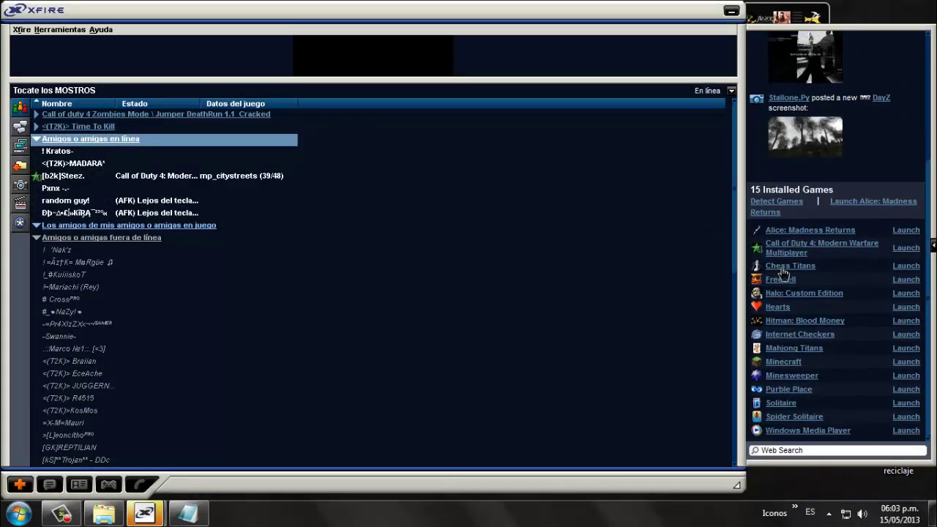
left_click(731, 10)
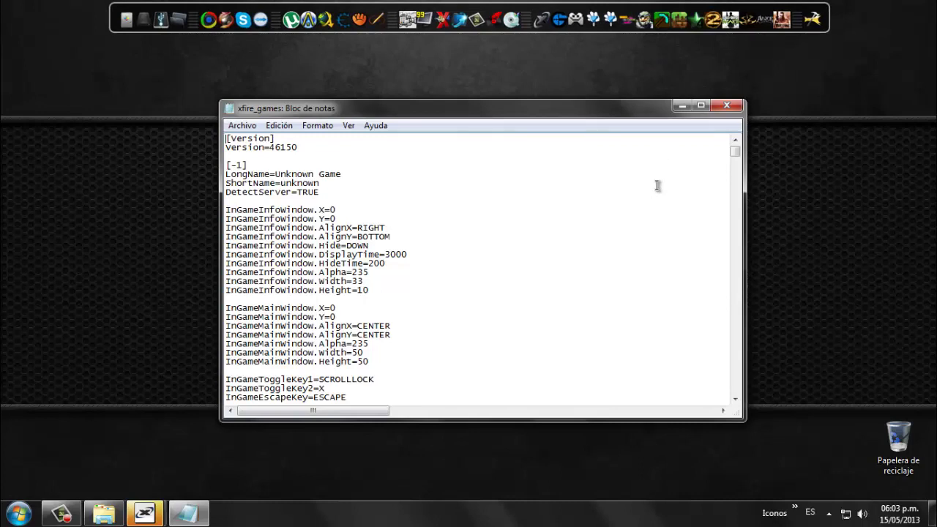
Search the xfire_games file for "warfare 2" and close the search dialog
key("ctrl+f")
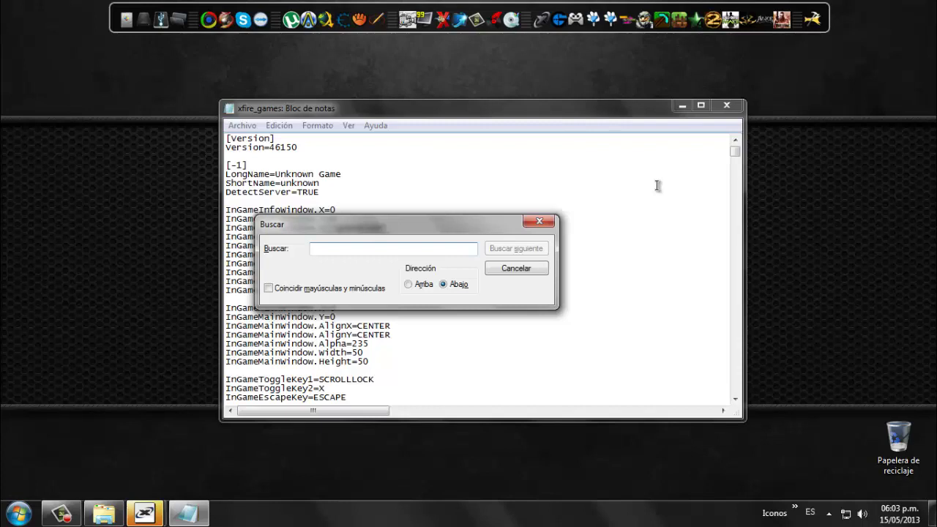
type("warf")
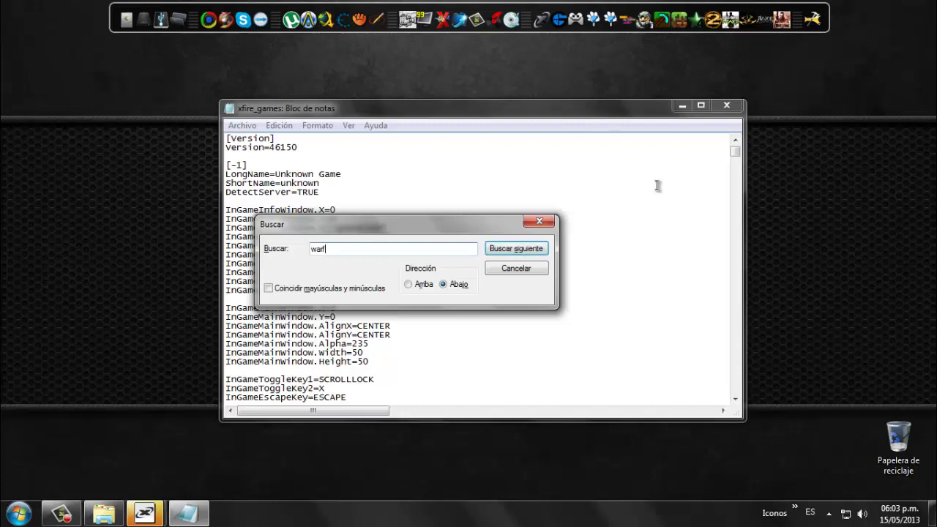
type("are 2")
key("Return")
left_click(540, 220)
Locate the Call of Duty: Modern Warfare 2 Multiplayer entry and place the text cursor in its LongName line
scroll(535, 254, "down", 3)
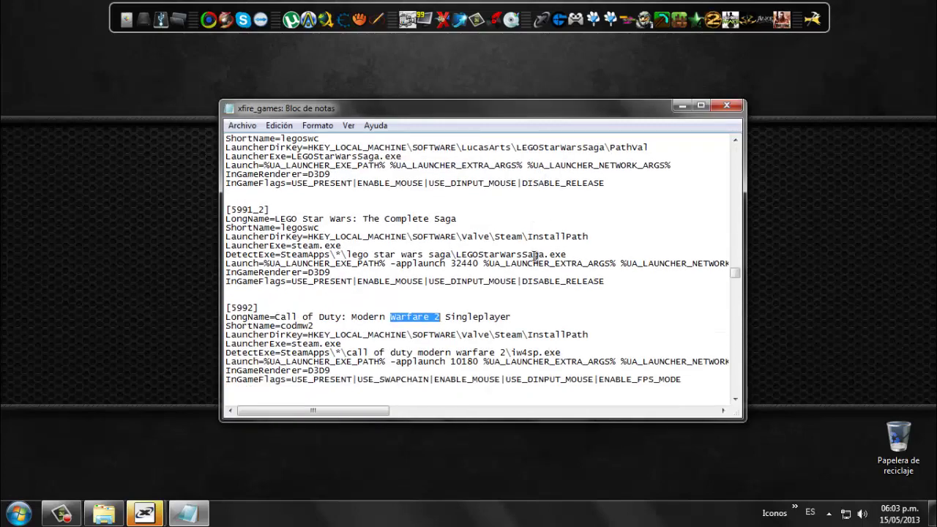
scroll(535, 255, "down", 3)
scroll(535, 254, "down", 1)
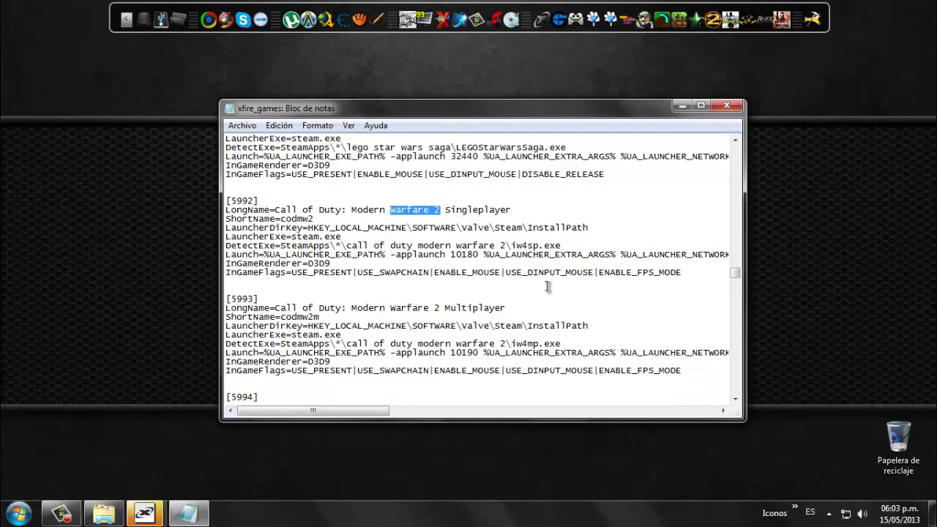
left_click_drag(513, 308, 407, 302)
left_click(402, 308)
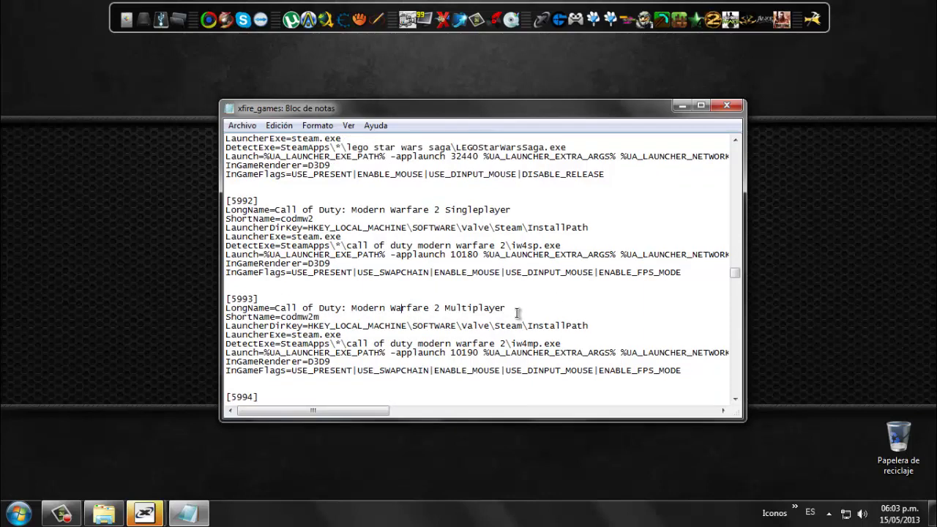
In the Modern Warfare 2 Multiplayer entry, replace Valve\Steam\InstallPath in the LauncherDirKey line with Directory
left_click_drag(592, 326, 551, 327)
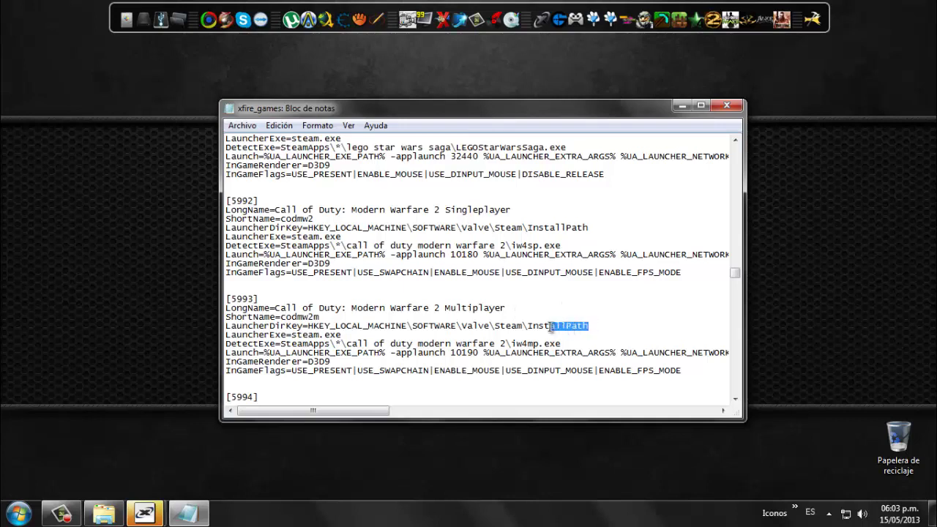
left_click_drag(551, 327, 463, 326)
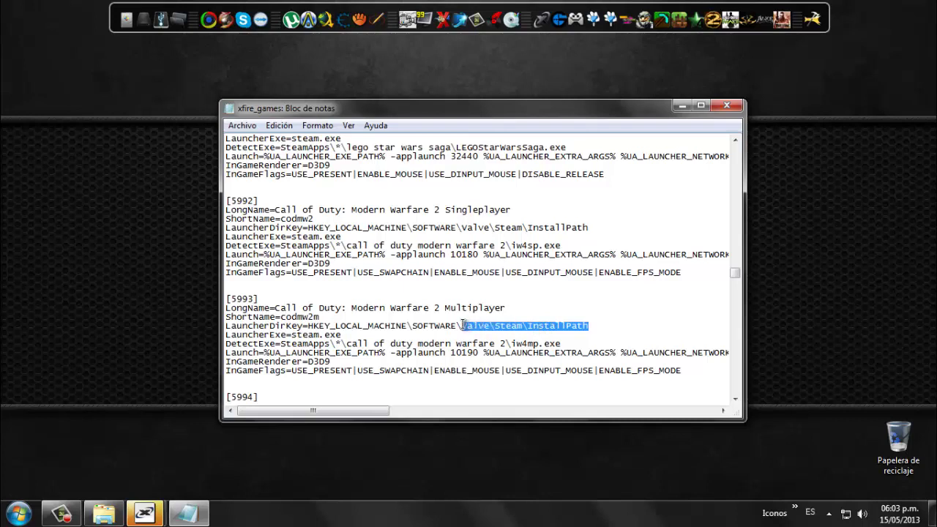
type("Direco")
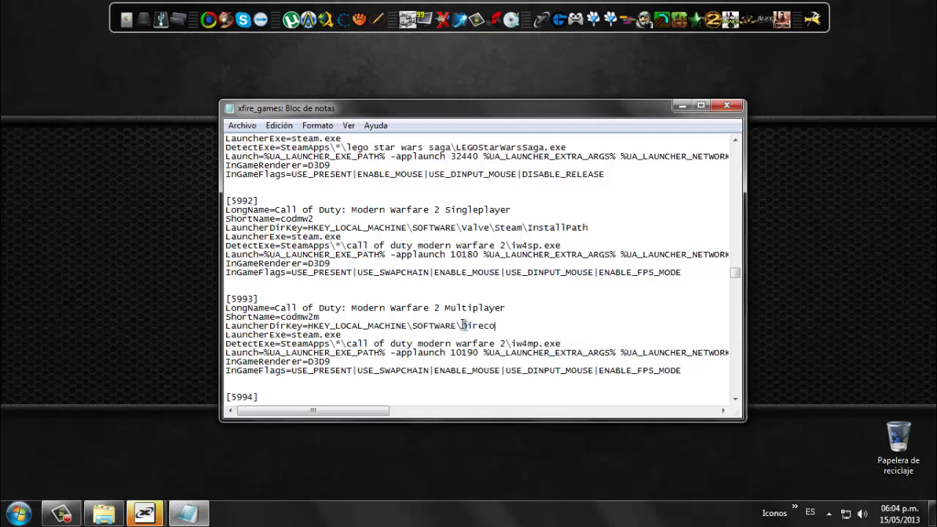
key("BackSpace")
type("tory")
Set the LauncherExe value of the Modern Warfare 2 Multiplayer entry to iw4m.dat
left_click(349, 337)
left_click_drag(340, 335, 294, 335)
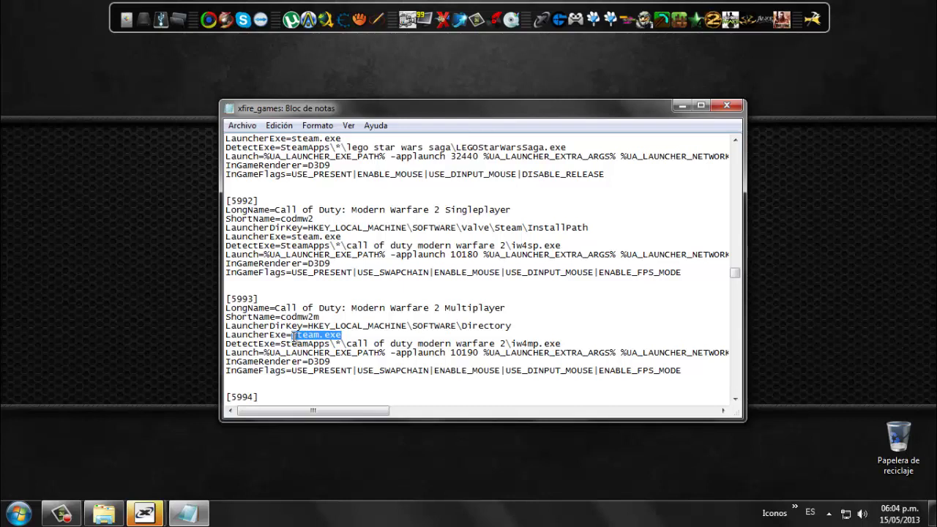
type("iw4m.dat")
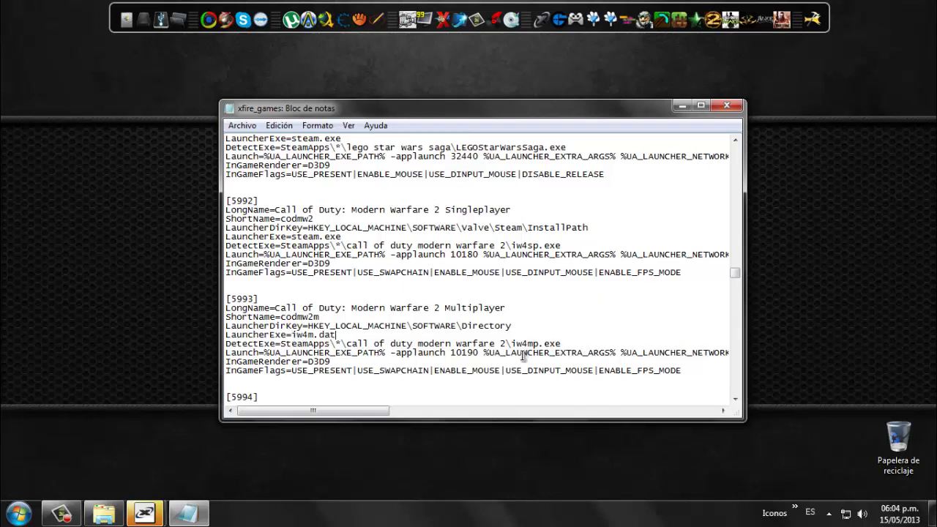
Set the Multiplayer entry's DetectExe value to iw4m.dat, and close the xfire_games file with its changes saved
left_click_drag(568, 343, 282, 345)
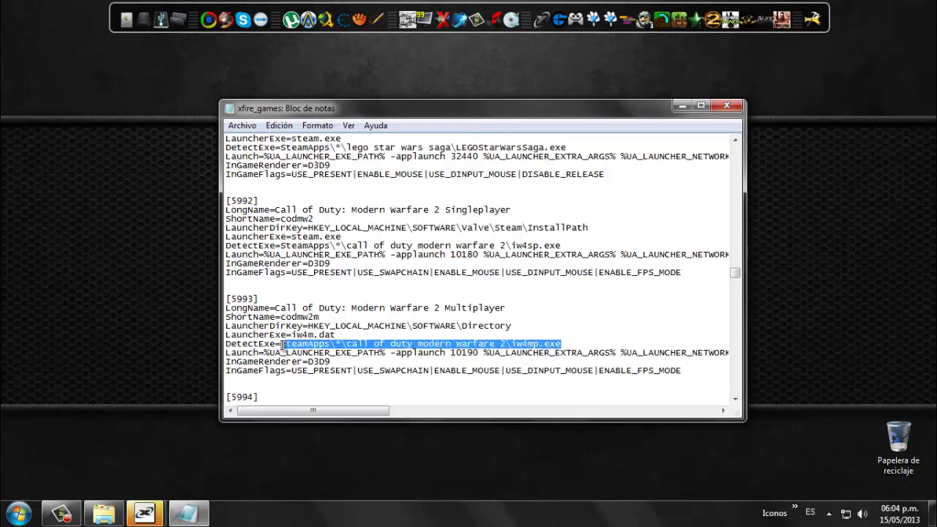
type("iw4m.dat")
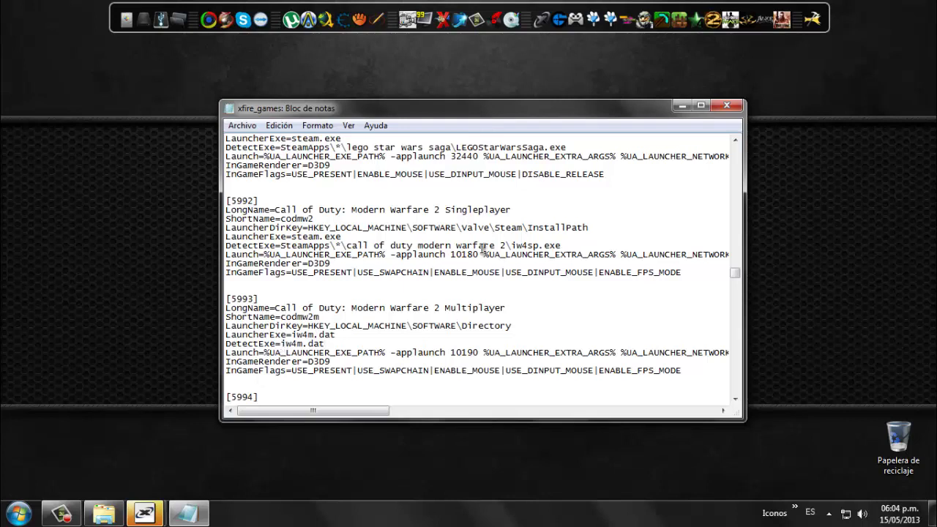
left_click(728, 106)
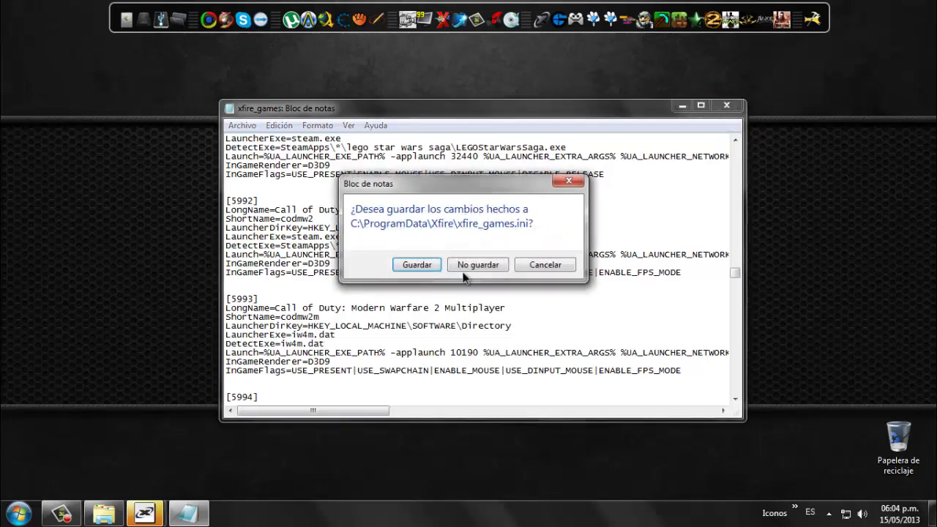
left_click(416, 265)
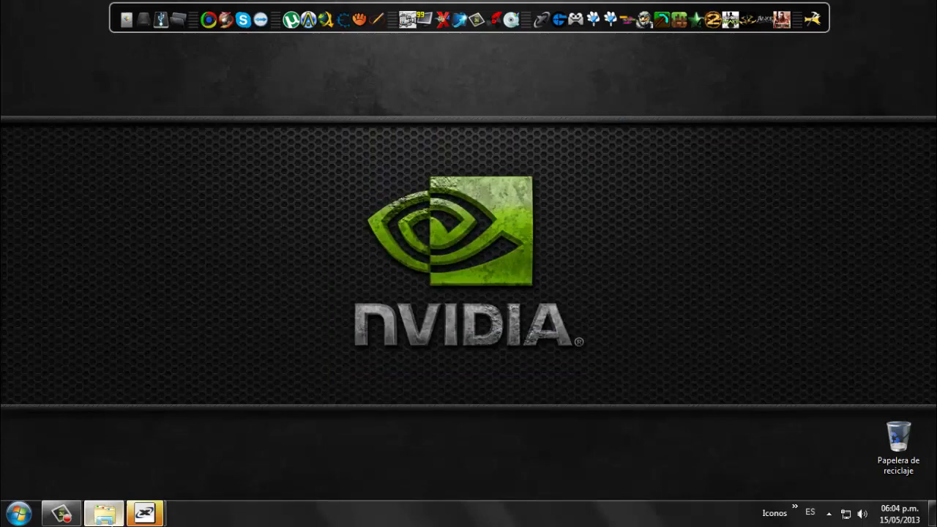
Bring back the Xfire program data folder and place a copy of the xfire_games file on the desktop
left_click(104, 512)
left_click_drag(326, 299, 43, 280)
left_click(105, 292)
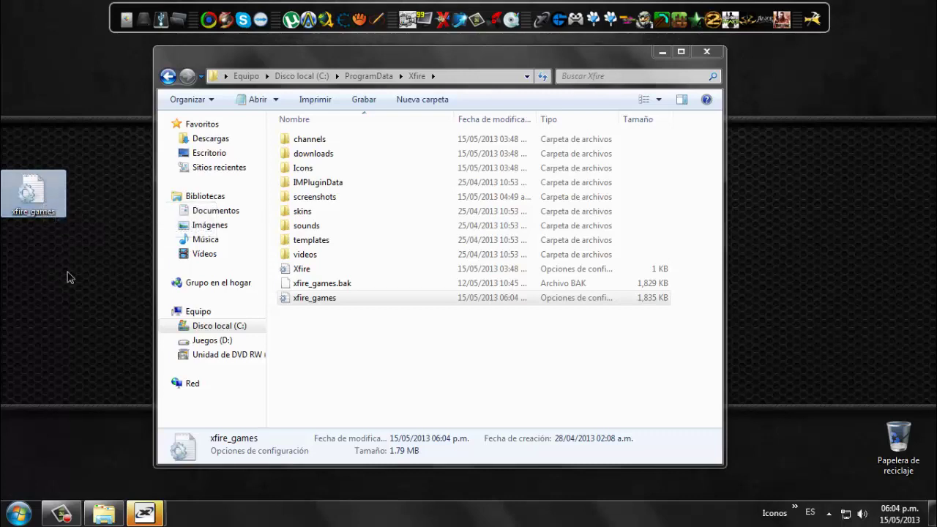
left_click(328, 319)
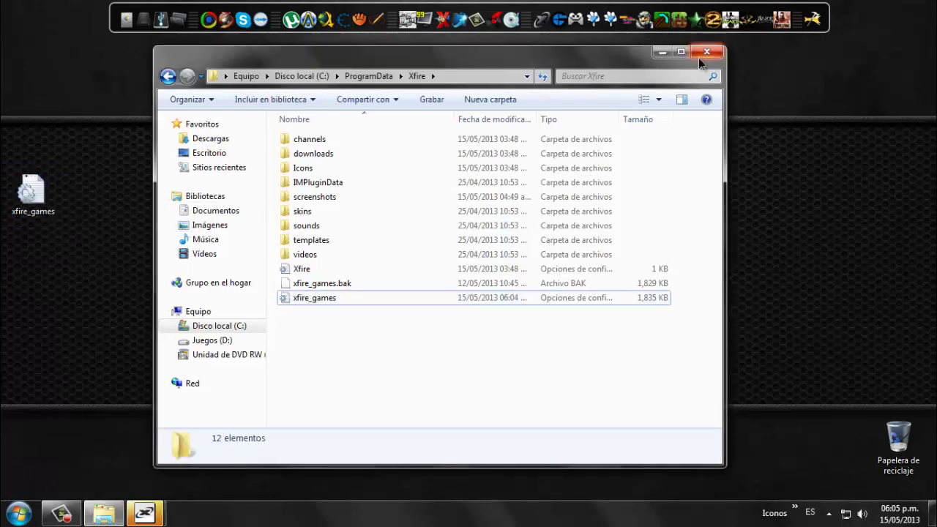
Delete the desktop copy of xfire_games permanently by emptying the recycle bin, and minimize the Xfire folder window
left_click_drag(31, 191, 894, 446)
right_click(894, 442)
left_click(819, 376)
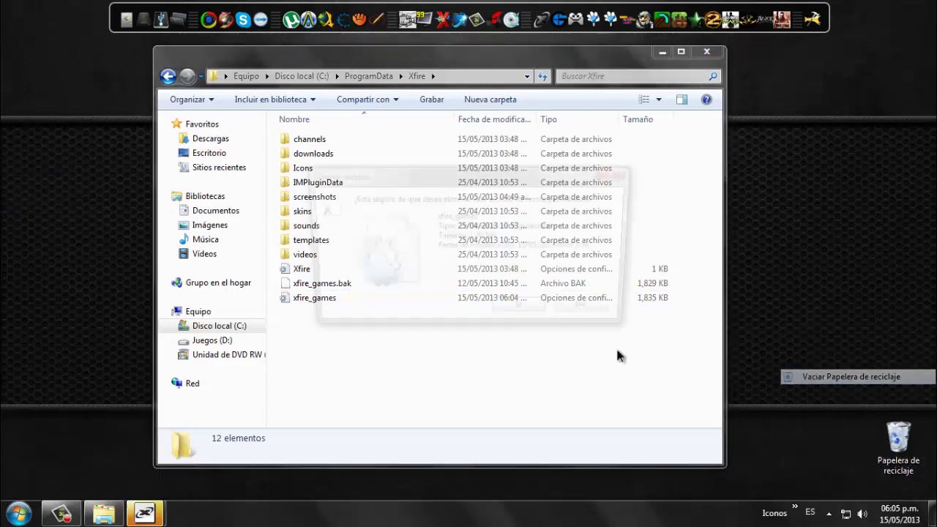
left_click(523, 313)
left_click(662, 52)
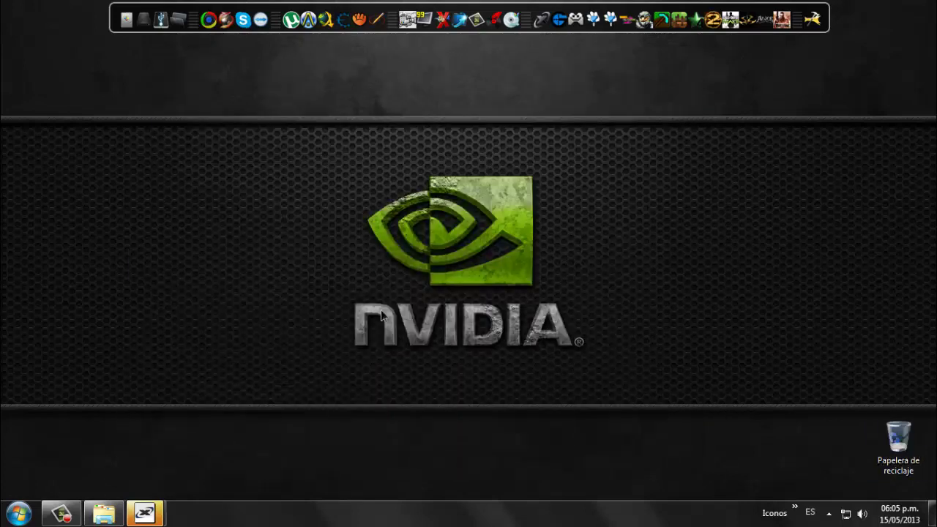
Switch to the Xfire client and open the Juegos page of its options to detect the installed games
mouse_move(144, 514)
left_click(239, 439)
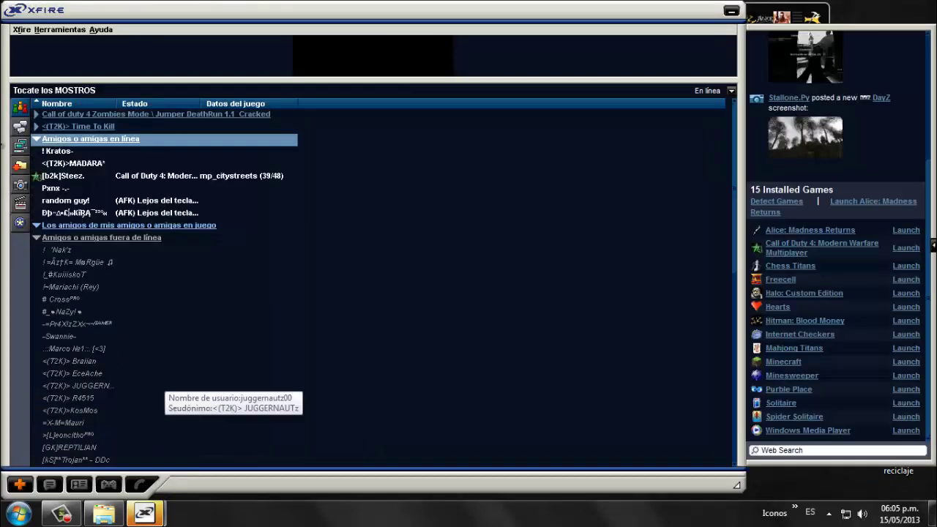
left_click(61, 30)
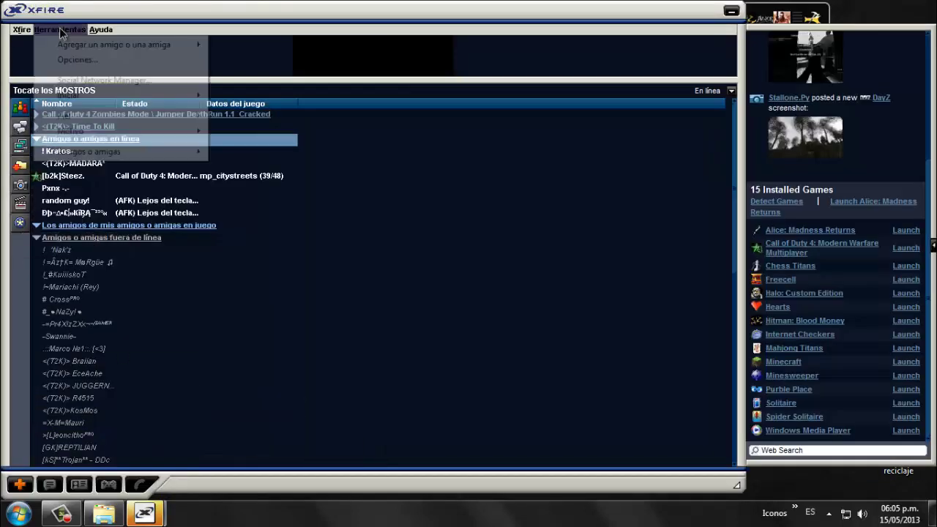
left_click(87, 60)
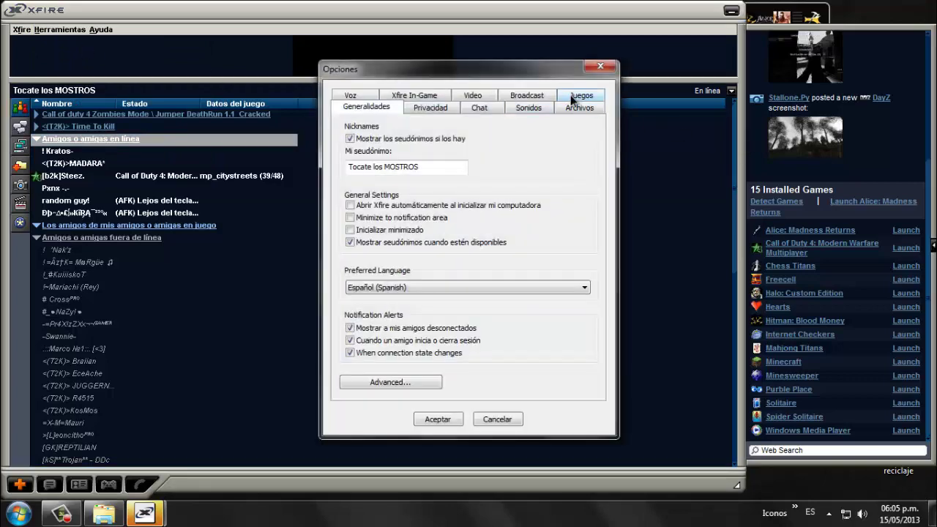
left_click(575, 98)
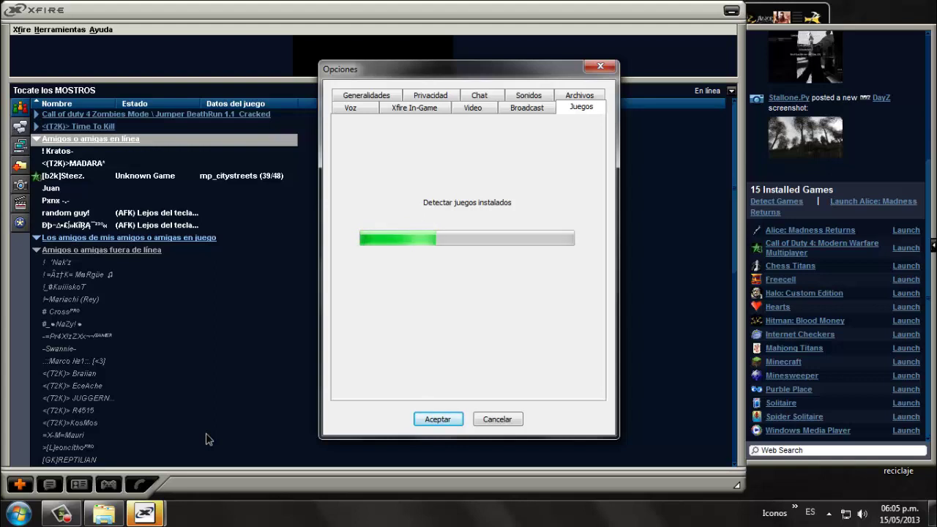
Reply in the open friend chat with "jasdjasdjasdjasd" and a short joking remark, and minimize the chat window
mouse_move(146, 518)
left_click(125, 439)
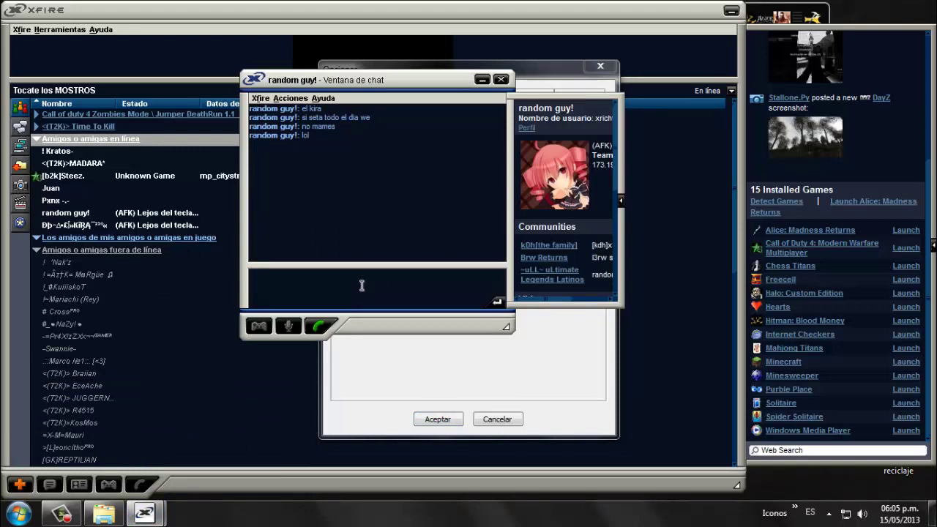
type("jasdjasdjasdjasd")
key("Return")
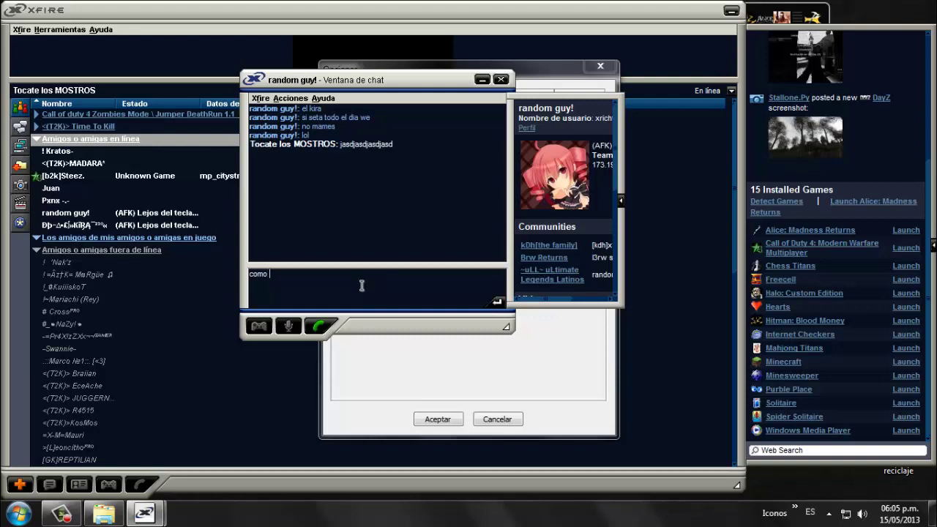
type("como el Saiko xD")
key("Return")
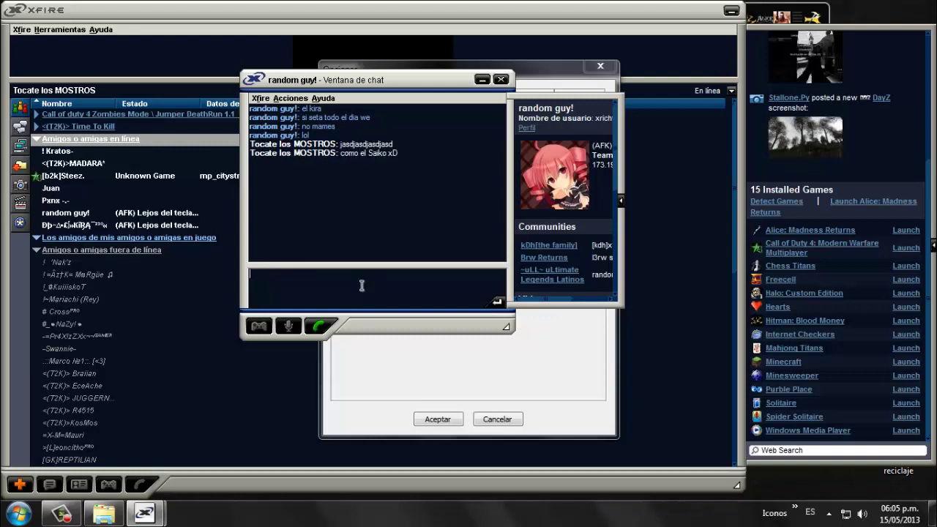
left_click(482, 80)
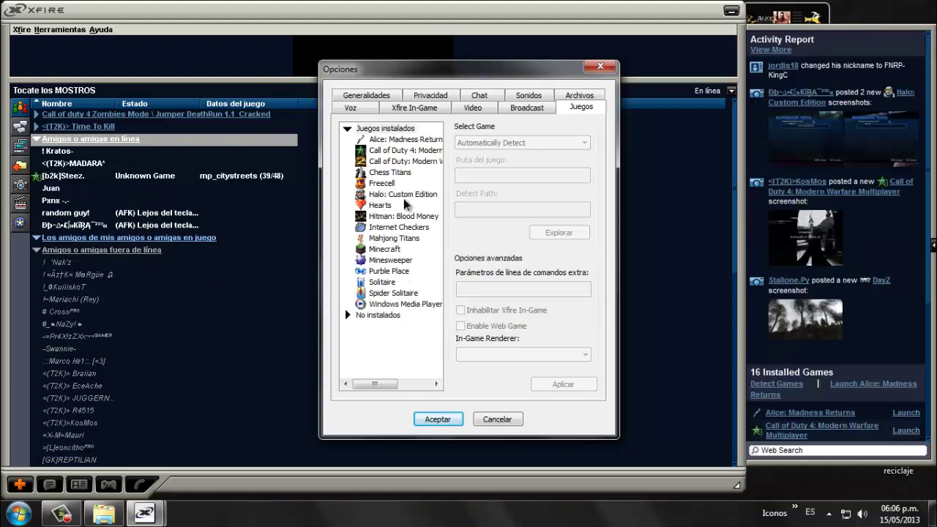
Expand the No instalados list, select Call of Duty: Modern Warfare 2 among the installed games, and start browsing for its launch executable
left_click(414, 162)
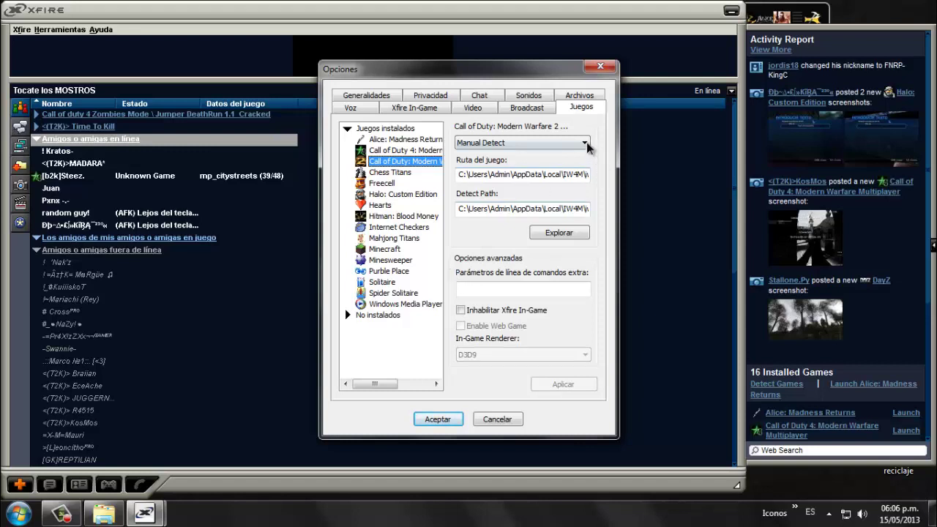
double_click(387, 315)
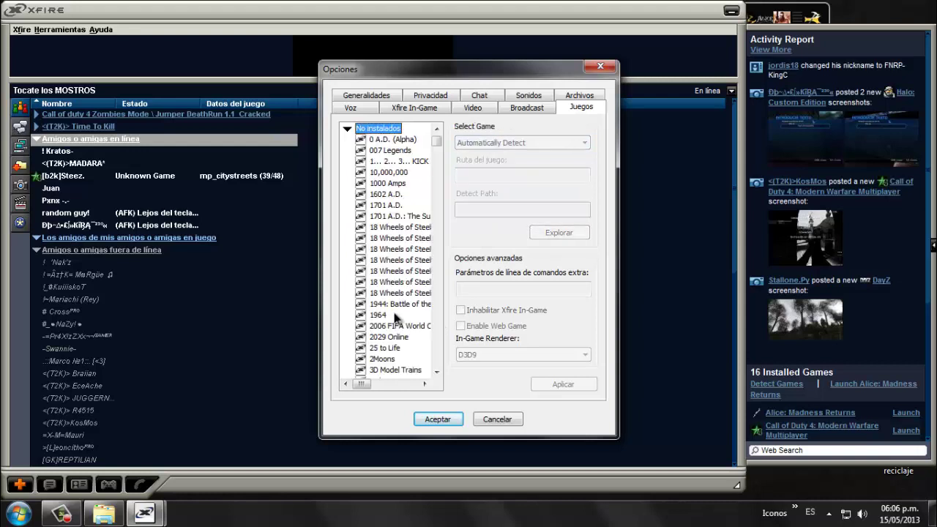
scroll(394, 316, "down", 1)
scroll(392, 256, "up", 7)
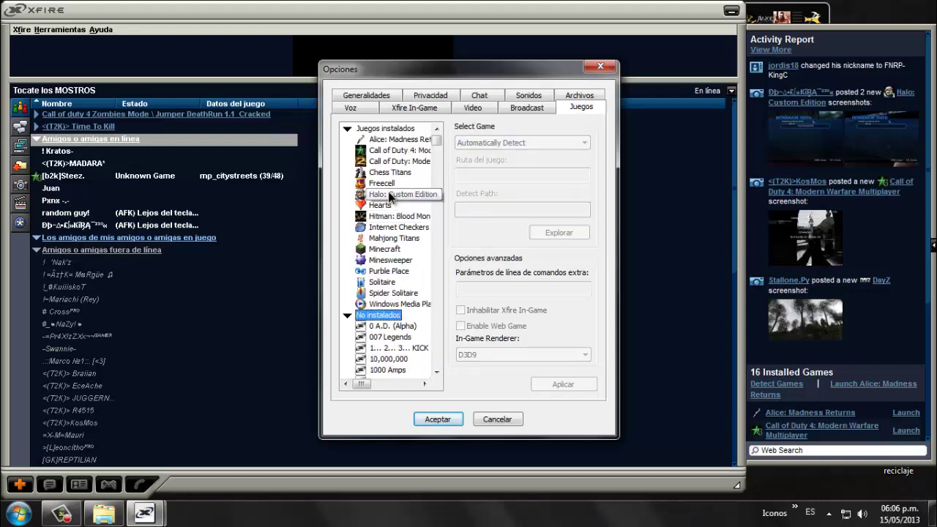
left_click(407, 161)
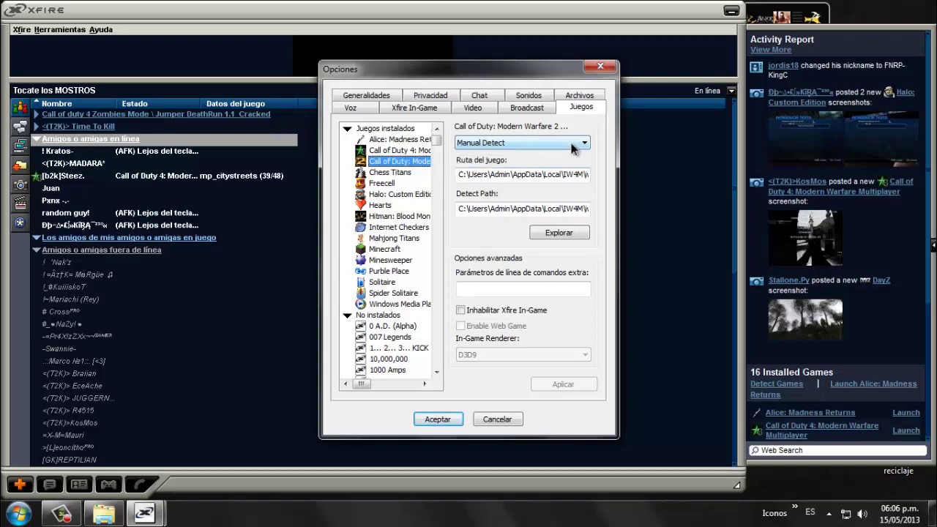
left_click(560, 232)
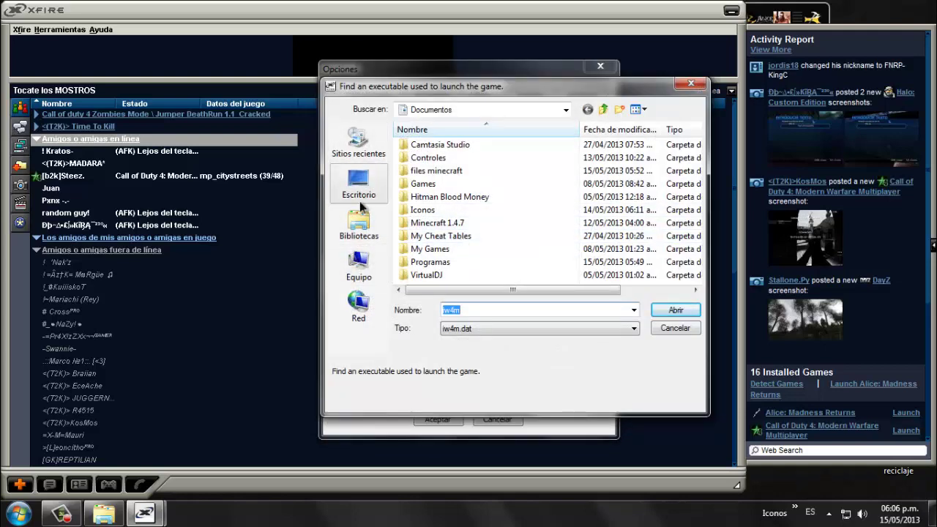
left_click(18, 513)
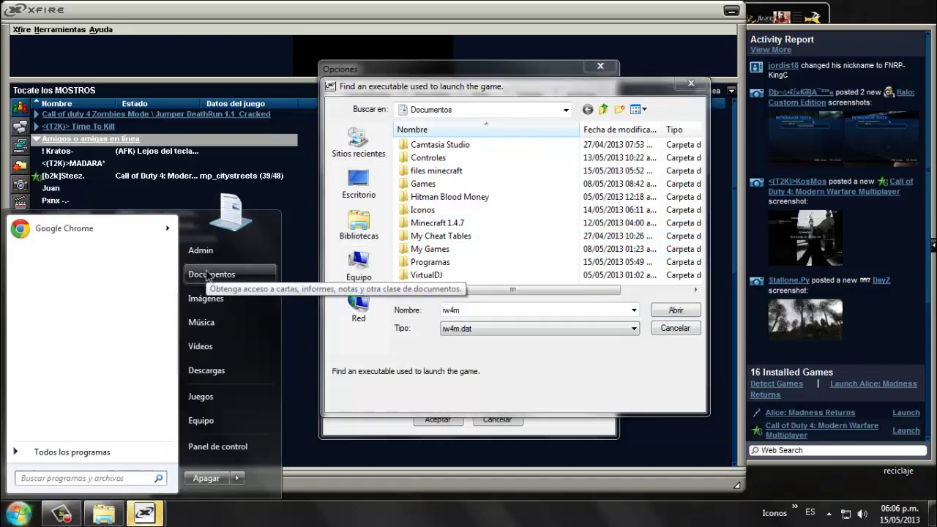
key("Escape")
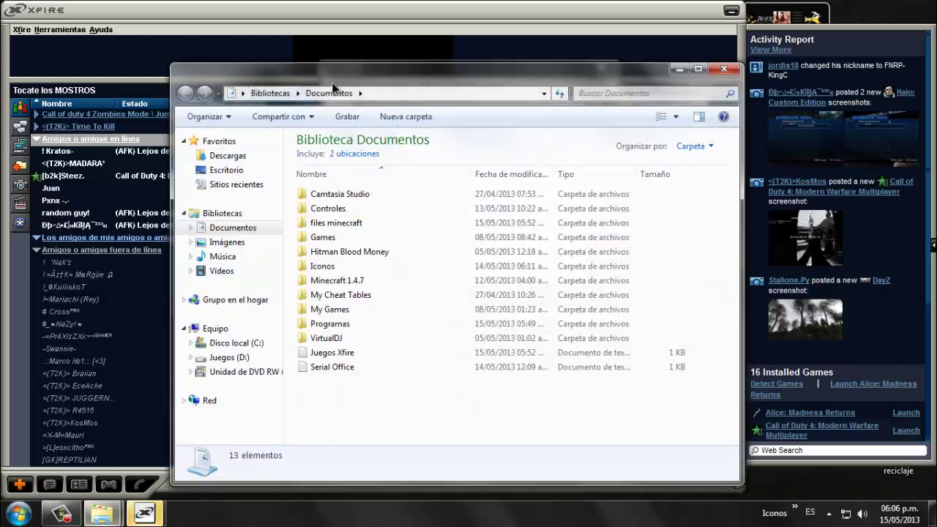
left_click_drag(414, 77, 268, 47)
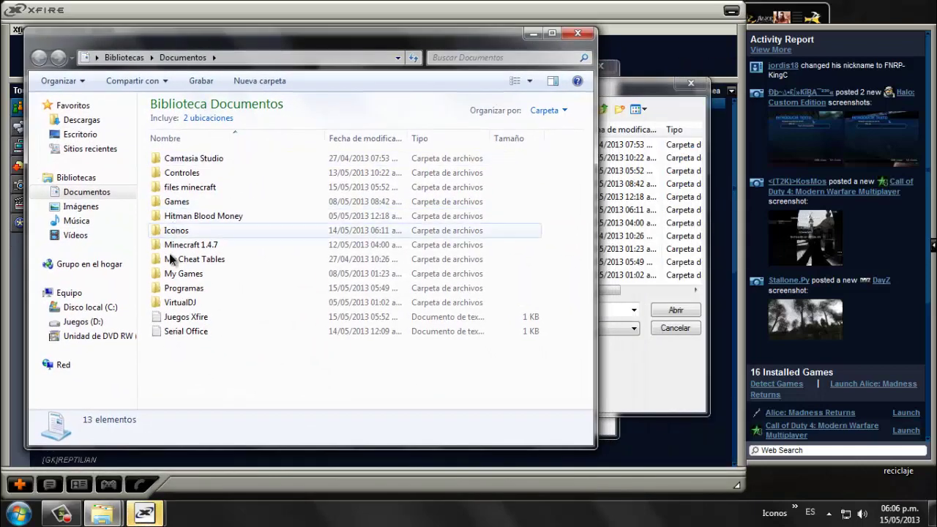
left_click(577, 34)
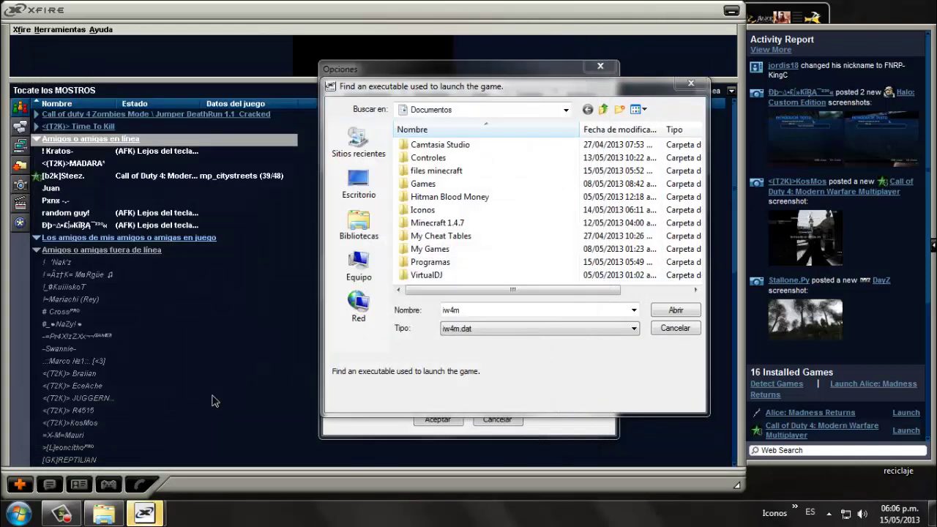
Browse the computer's Disco local (C:) drive to the Usuarios folder and select the Admin folder
left_click(357, 265)
double_click(461, 155)
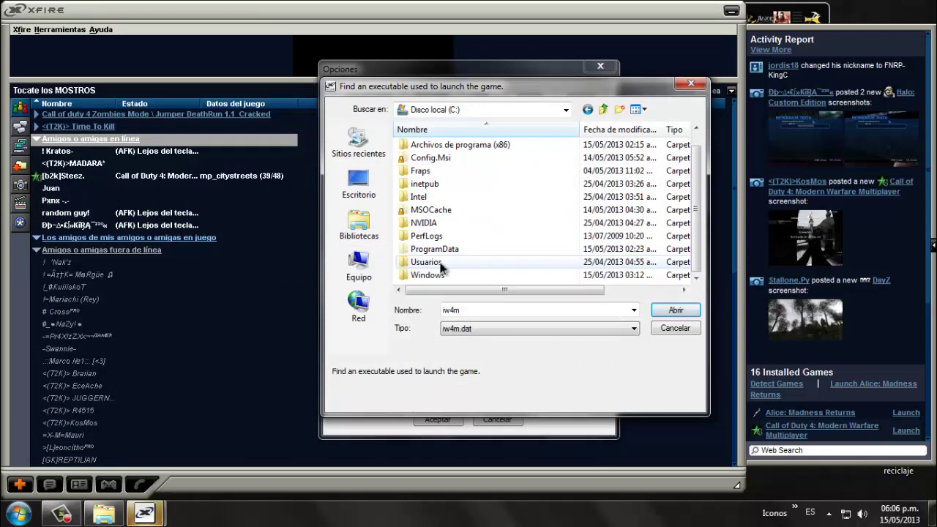
double_click(439, 263)
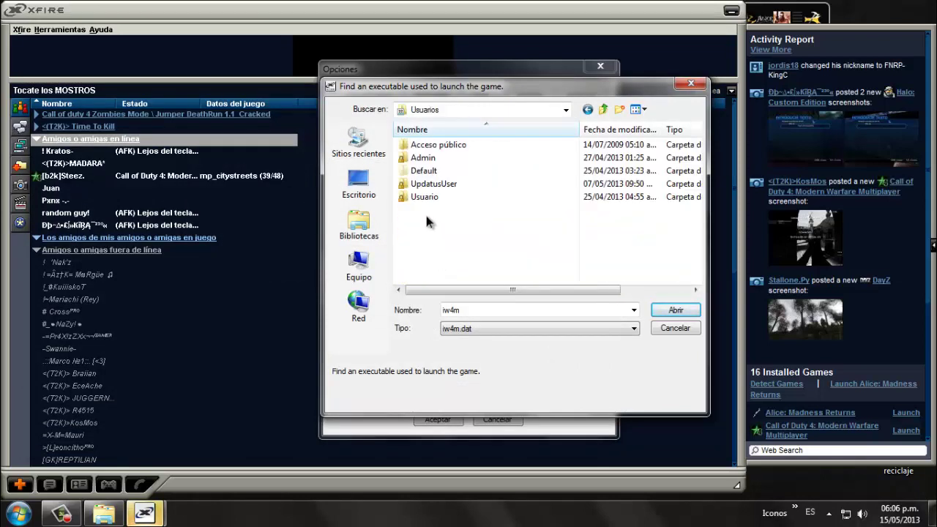
left_click(428, 160)
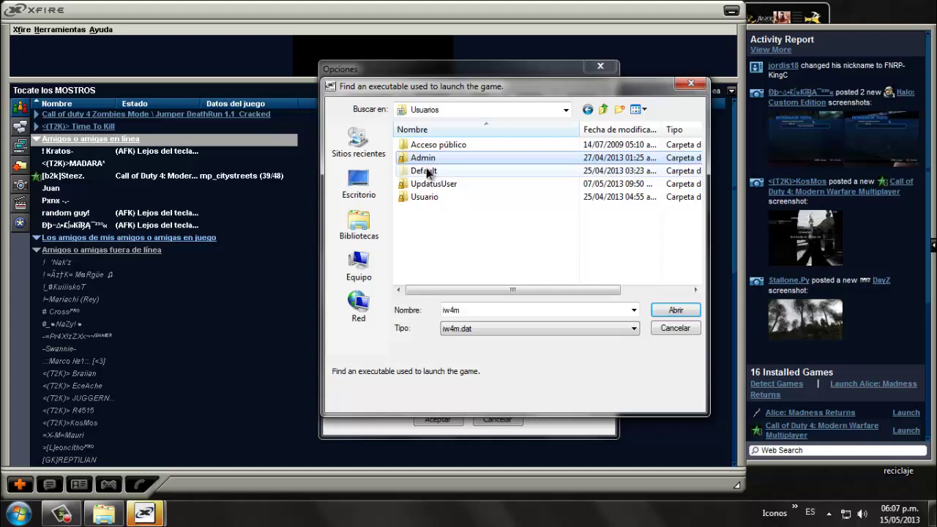
double_click(455, 310)
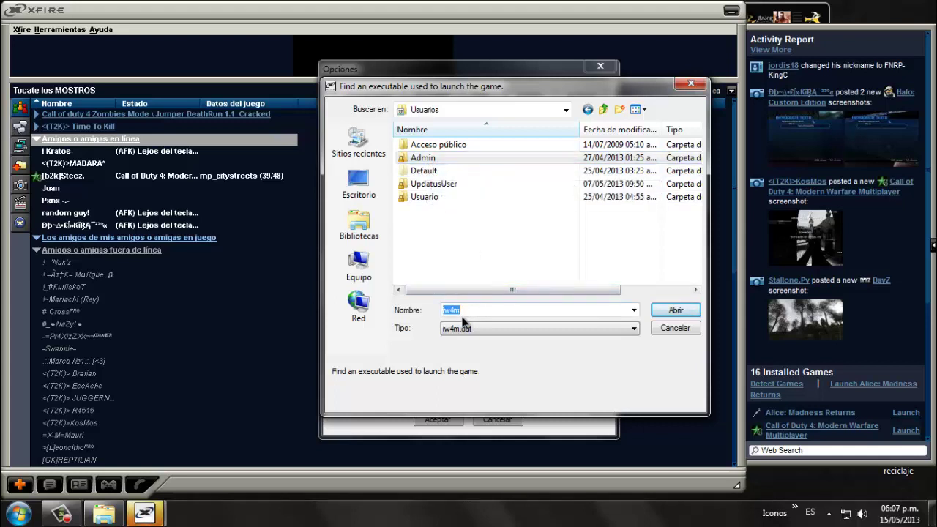
left_click(622, 328)
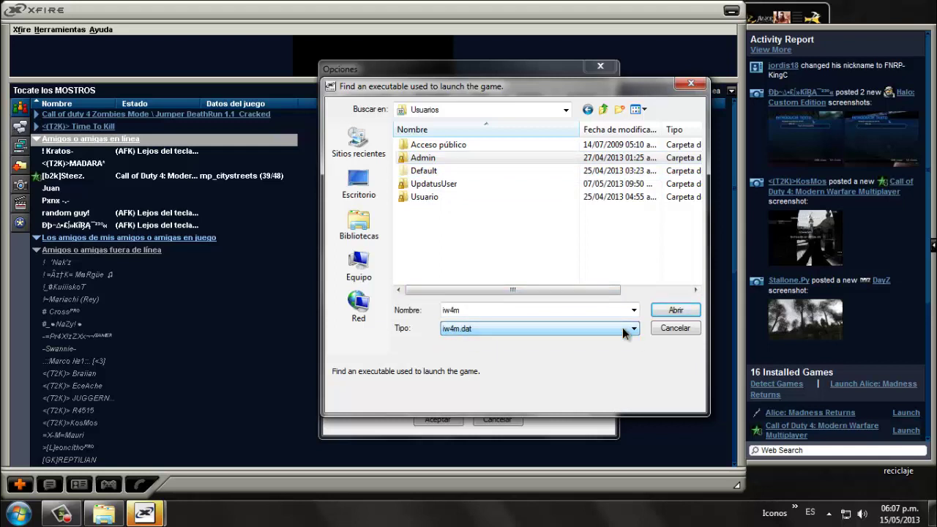
double_click(571, 310)
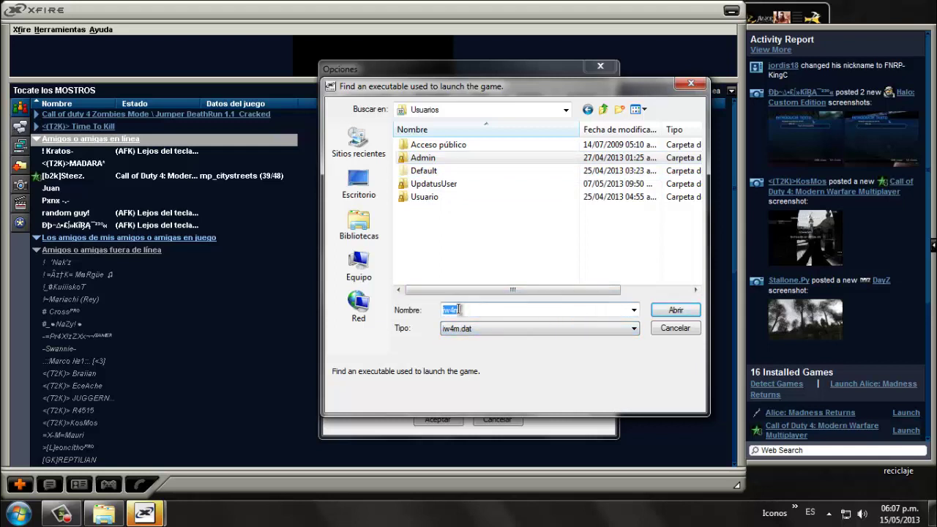
left_click(571, 310)
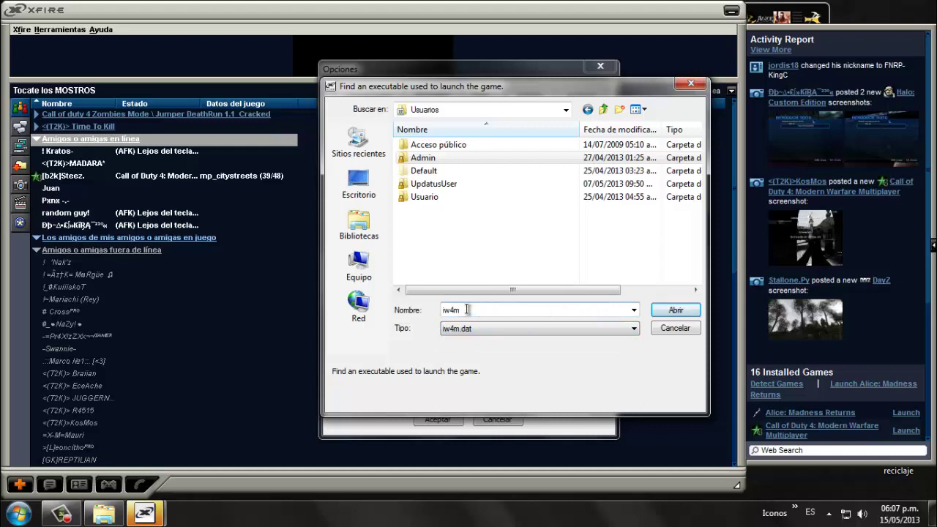
Open the IW4M folder through Admin, AppData and Local in the executable browser
double_click(427, 159)
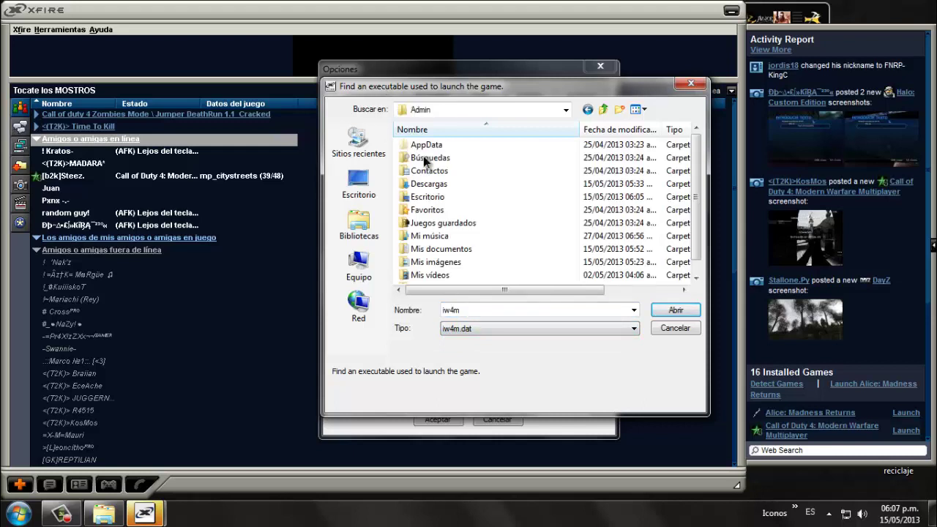
left_click_drag(693, 196, 690, 207)
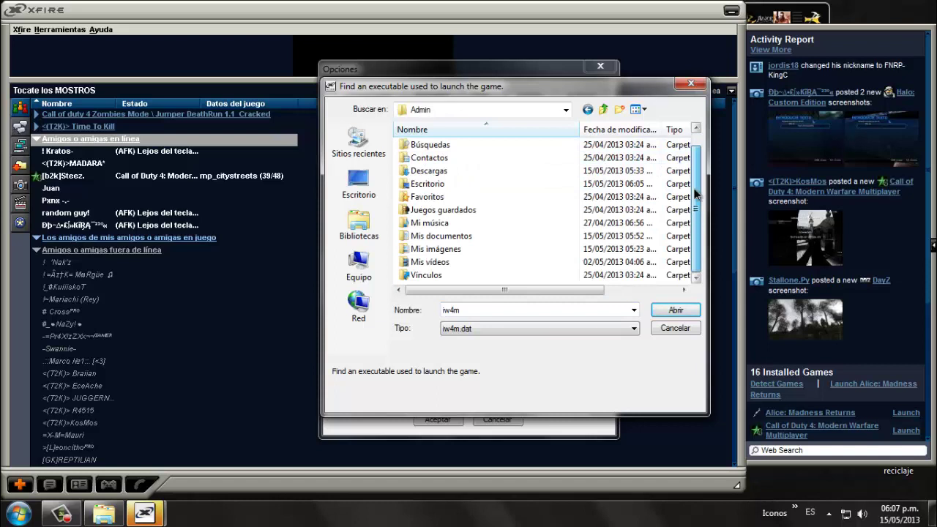
scroll(695, 194, "up", 1)
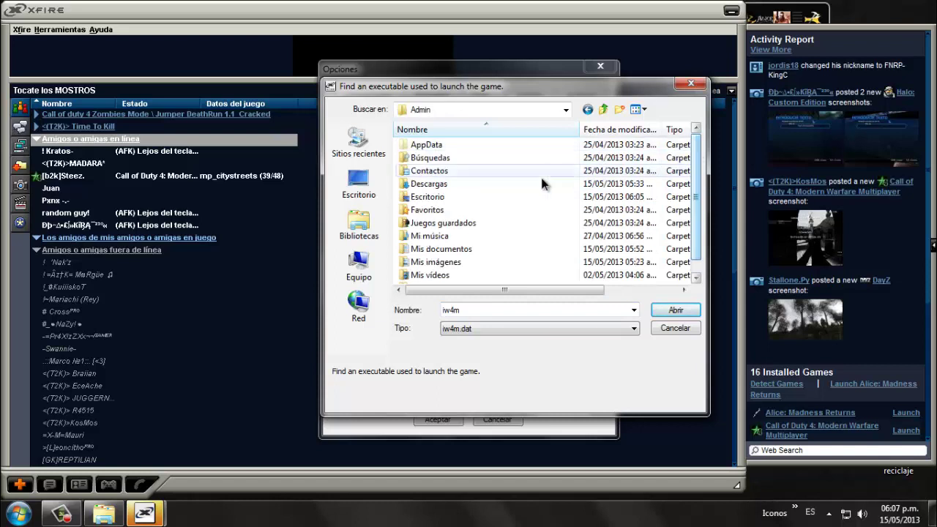
double_click(422, 142)
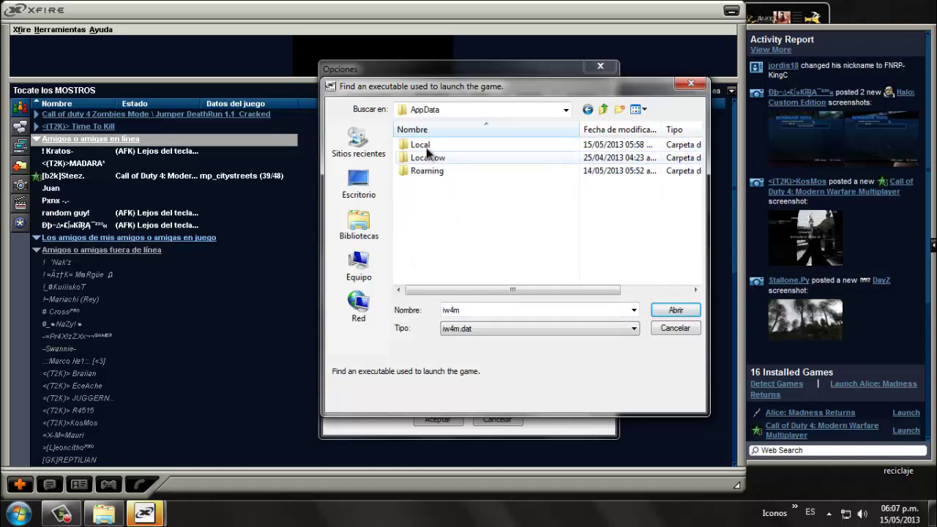
double_click(424, 145)
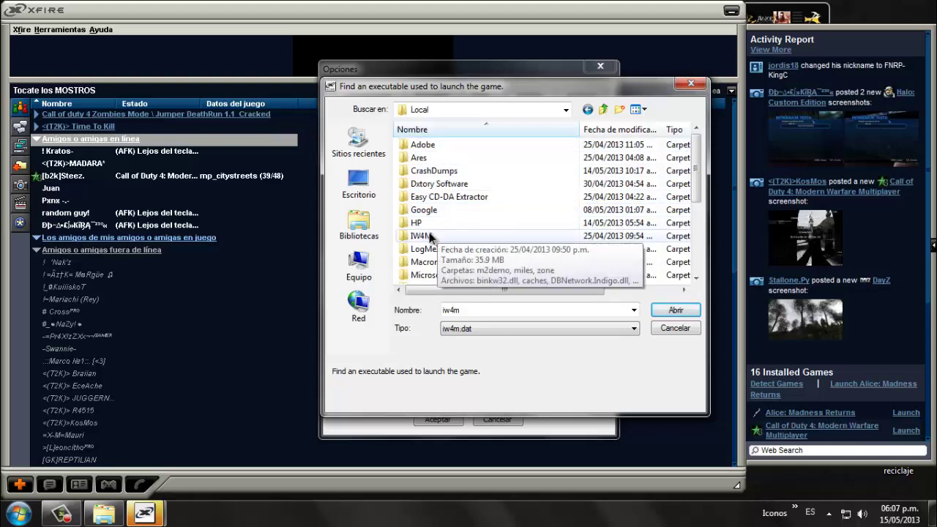
double_click(431, 236)
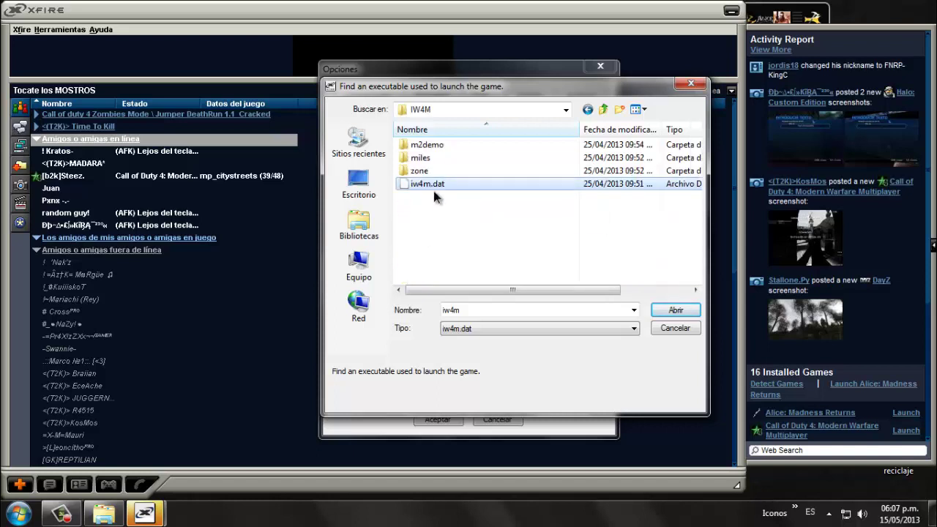
Choose iw4m.dat as both the launch and the detection executable, then apply and accept the Xfire options
double_click(430, 185)
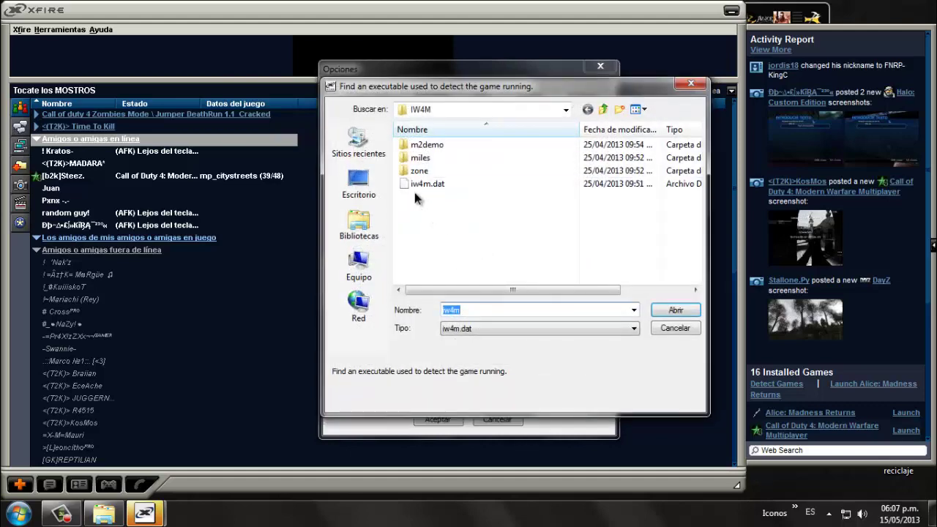
double_click(429, 187)
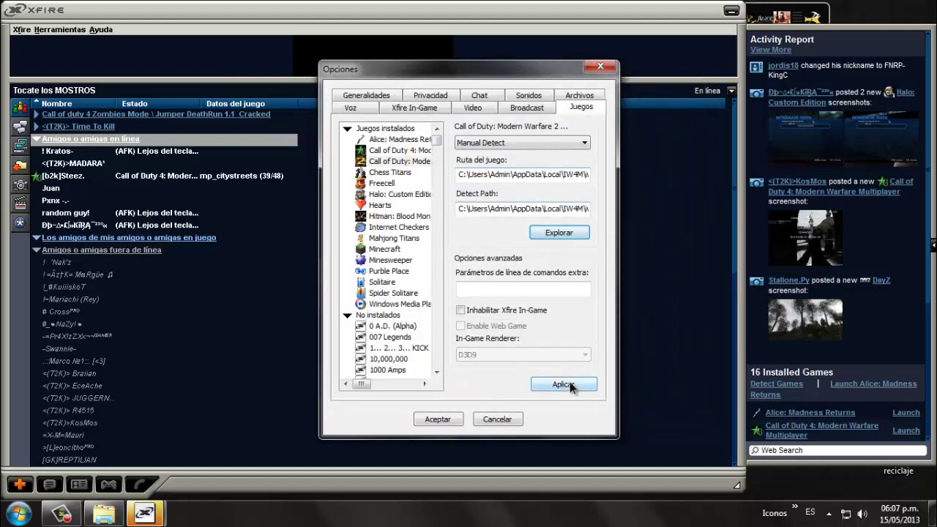
left_click(572, 387)
left_click_drag(370, 387, 337, 382)
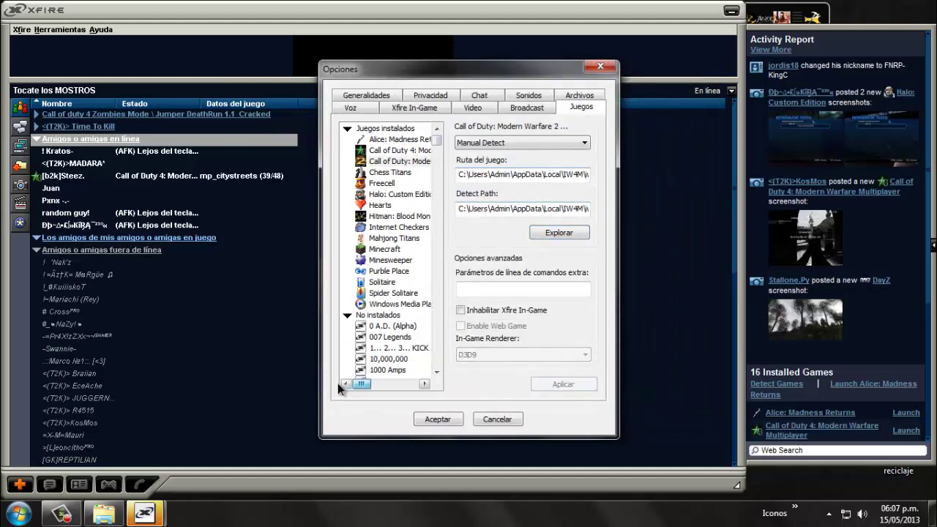
left_click(441, 420)
Return to the Xfire folder window in ProgramData and open the xfire_games configuration file
key("super+d")
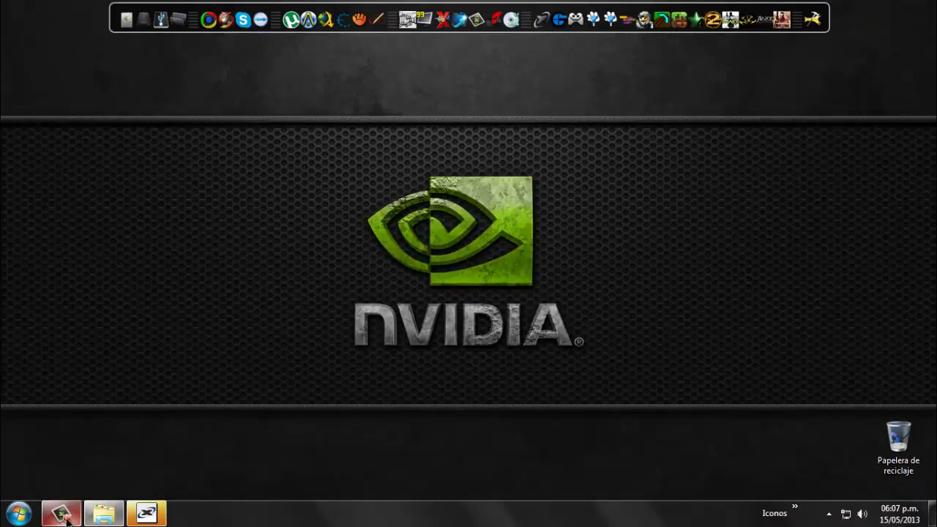
mouse_move(103, 514)
left_click(146, 417)
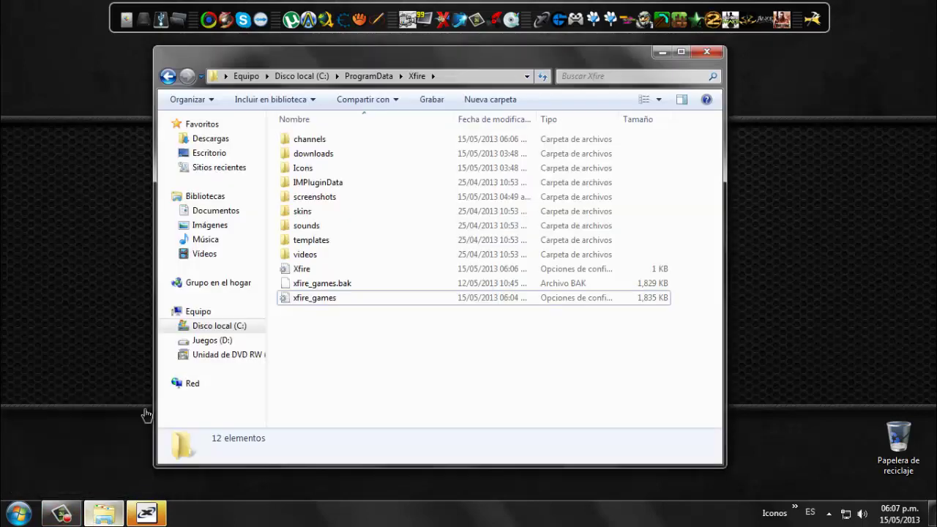
double_click(325, 299)
Search the file for "warfare 3" and locate the Call of Duty: Modern Warfare 3 Multiplayer entry
key("ctrl+f")
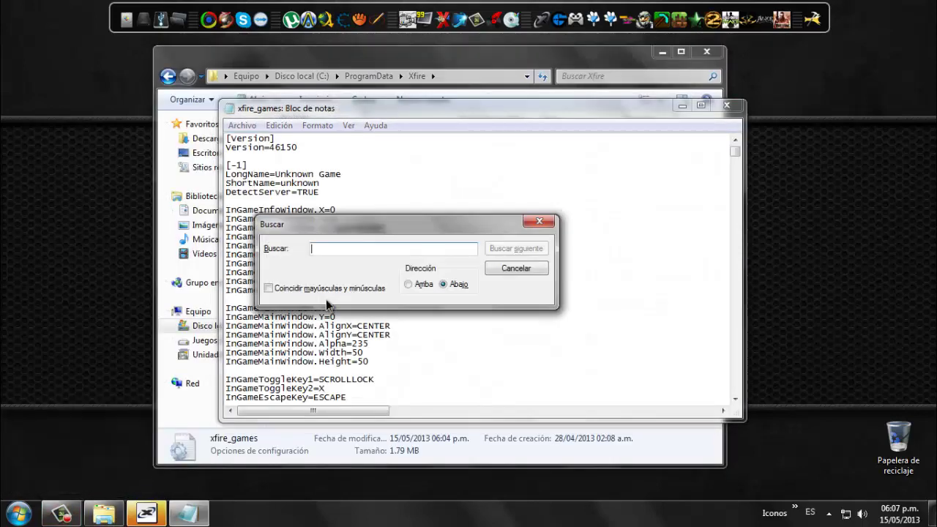
type("warfar")
type("e 3")
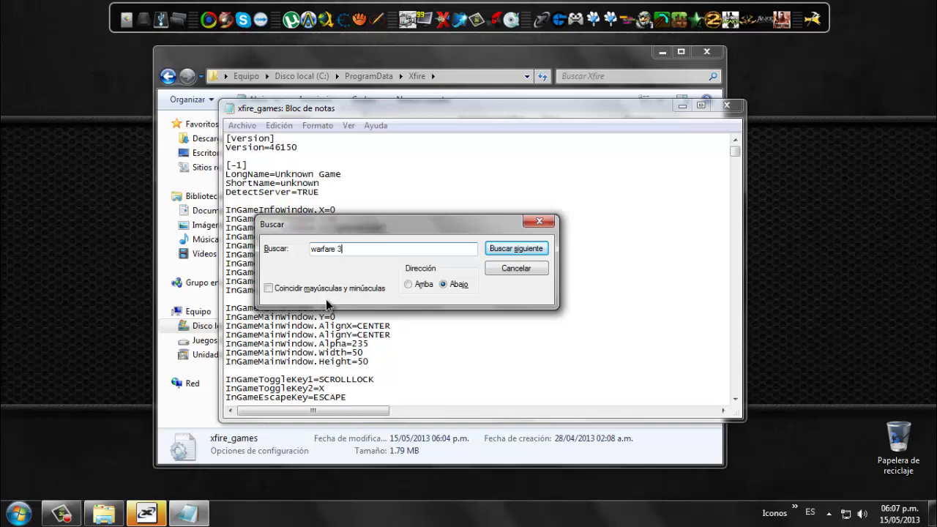
key("Return")
key("Escape")
scroll(426, 249, "down", 5)
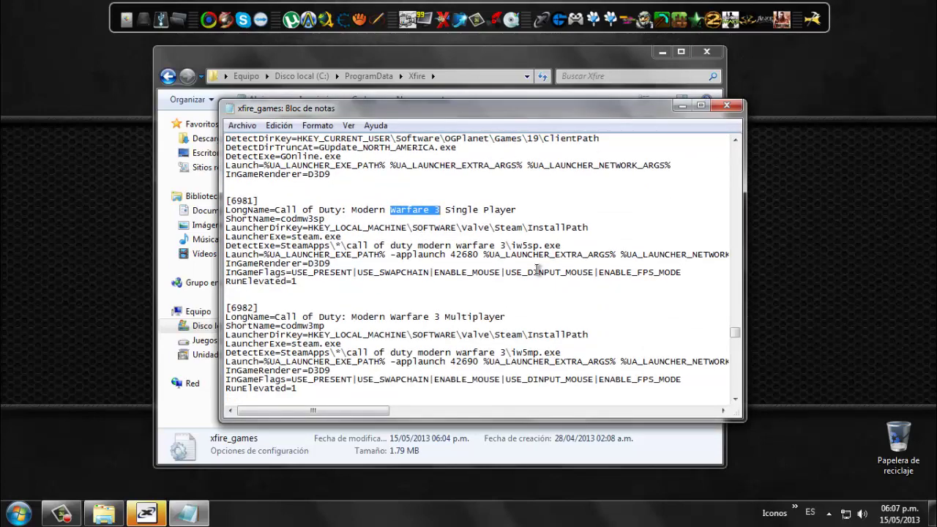
In entry [6982], end LauncherDirKey with Directory in place of Valve\Steam\InstallPath and set LauncherExe to iw5m.dat
left_click_drag(599, 334, 467, 336)
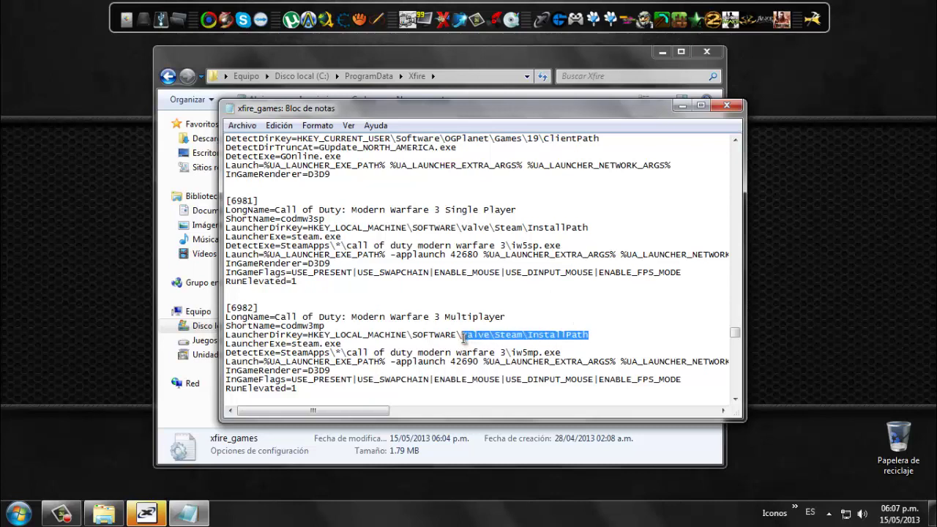
type("Directory")
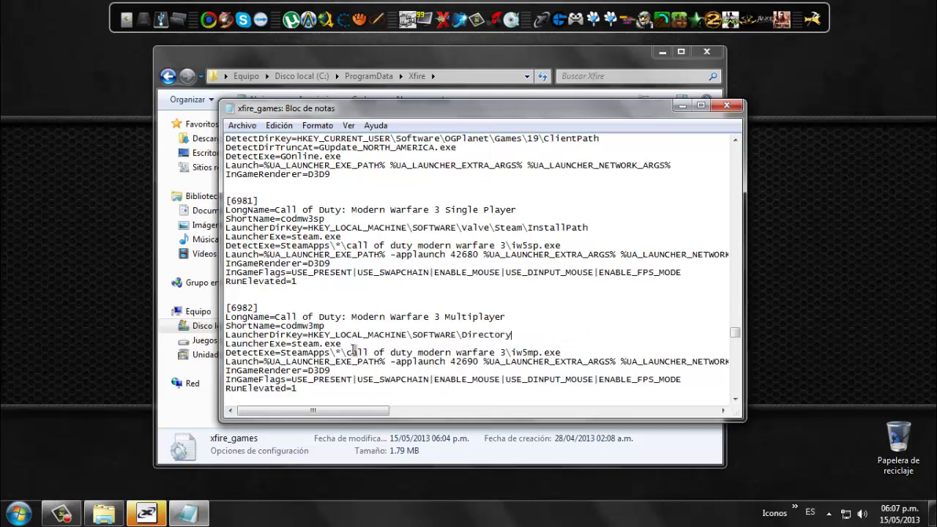
left_click_drag(351, 344, 295, 344)
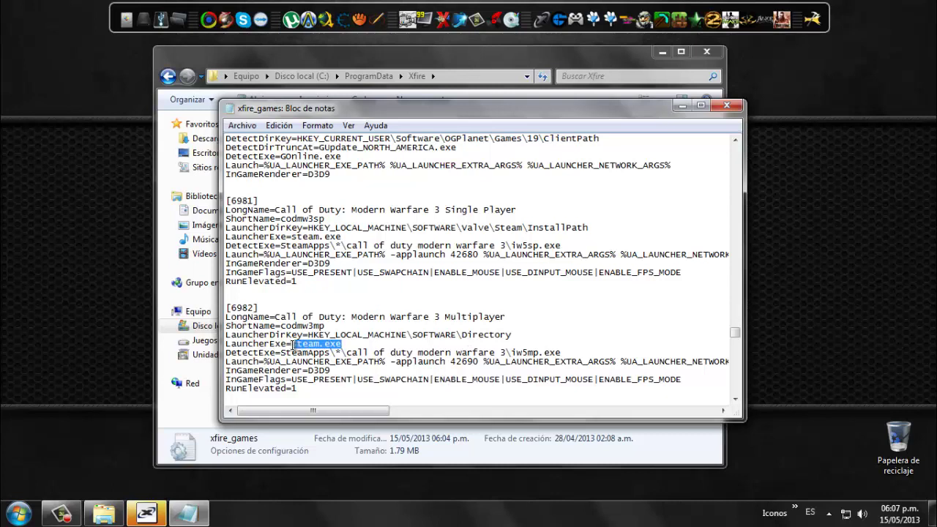
type("iw5")
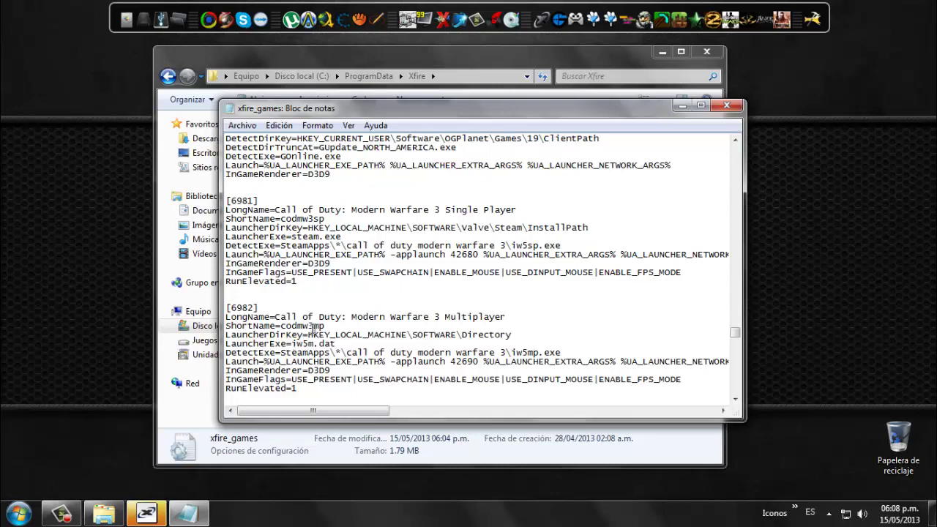
Set DetectExe of the Modern Warfare 3 Multiplayer entry to iw5m.dat, then close xfire_games saving the changes
left_click_drag(562, 352, 446, 353)
left_click_drag(226, 361, 286, 353)
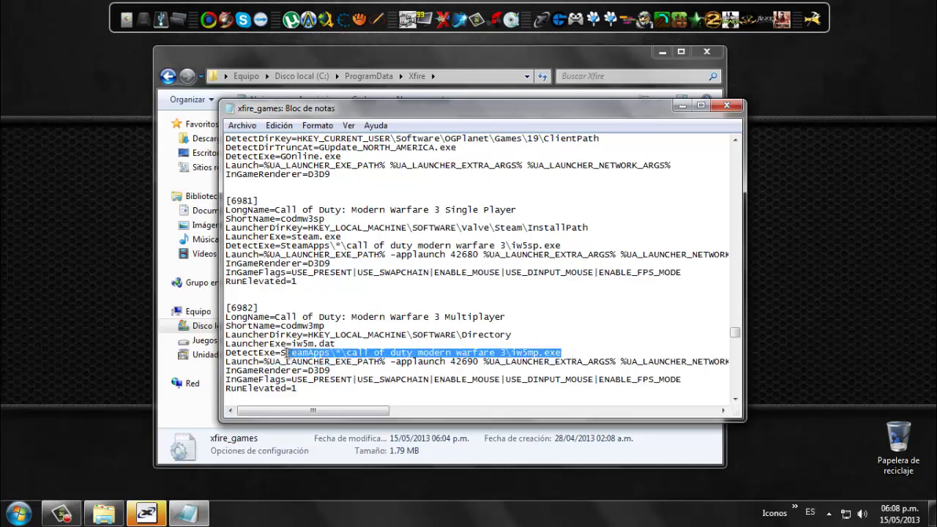
key("BackSpace")
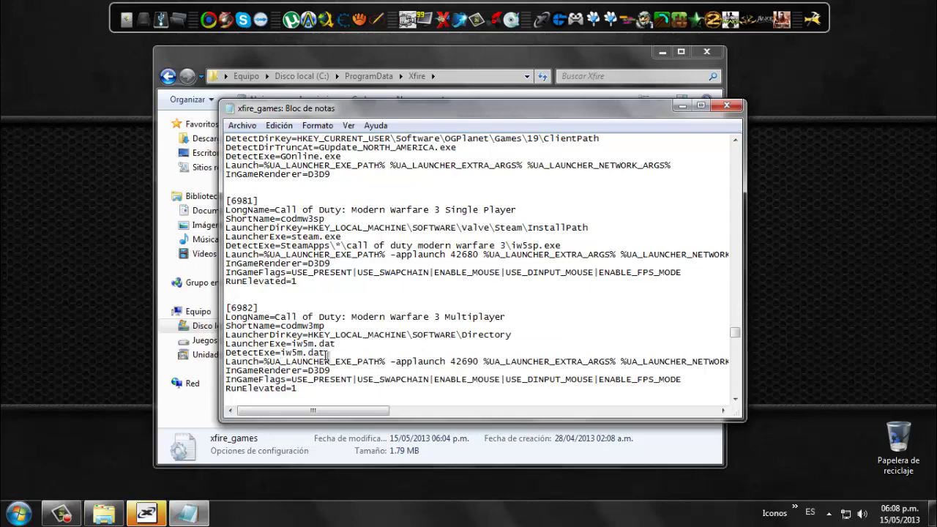
left_click(738, 109)
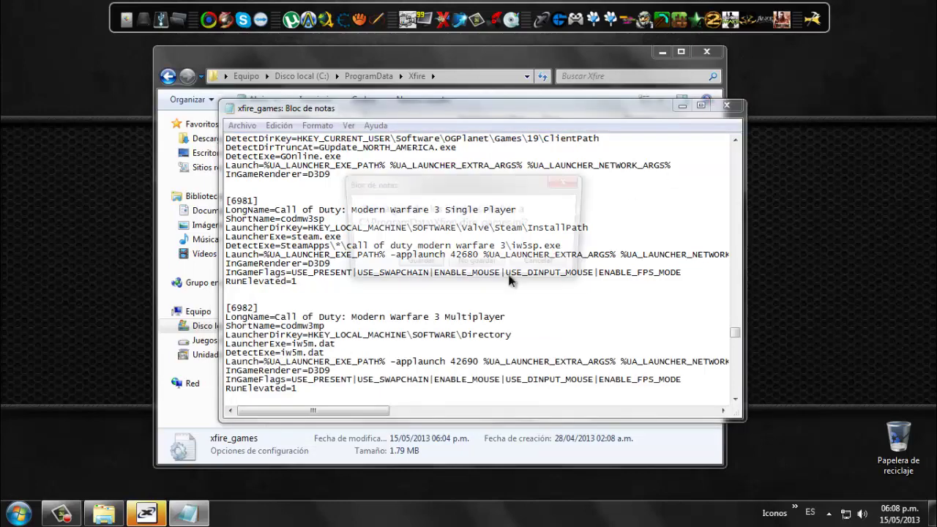
left_click(412, 264)
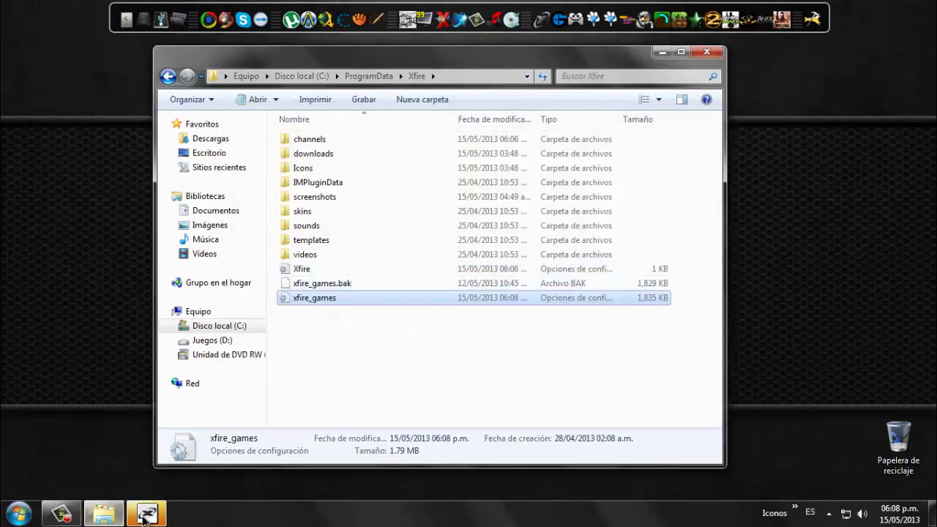
Bring up the Xfire client and open the Juegos page of its options to detect the installed games again
left_click(147, 512)
left_click(828, 513)
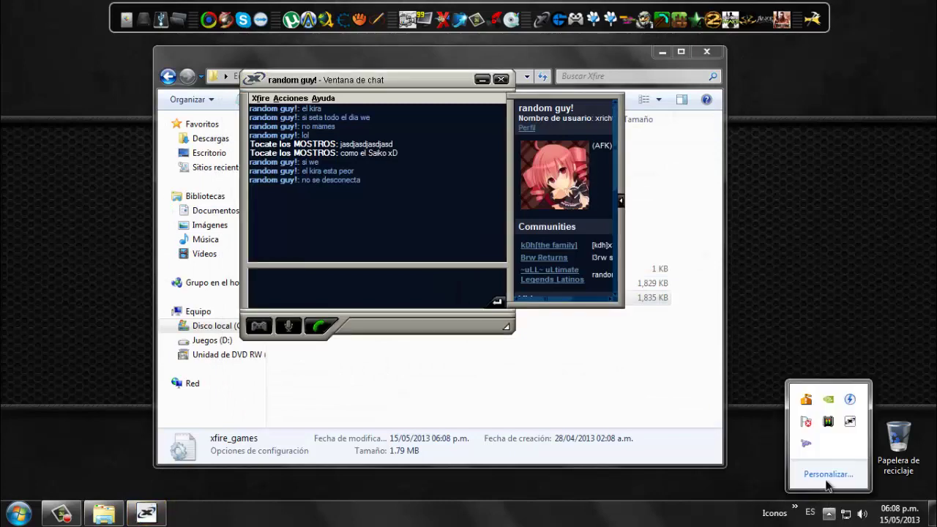
left_click(849, 421)
left_click(53, 29)
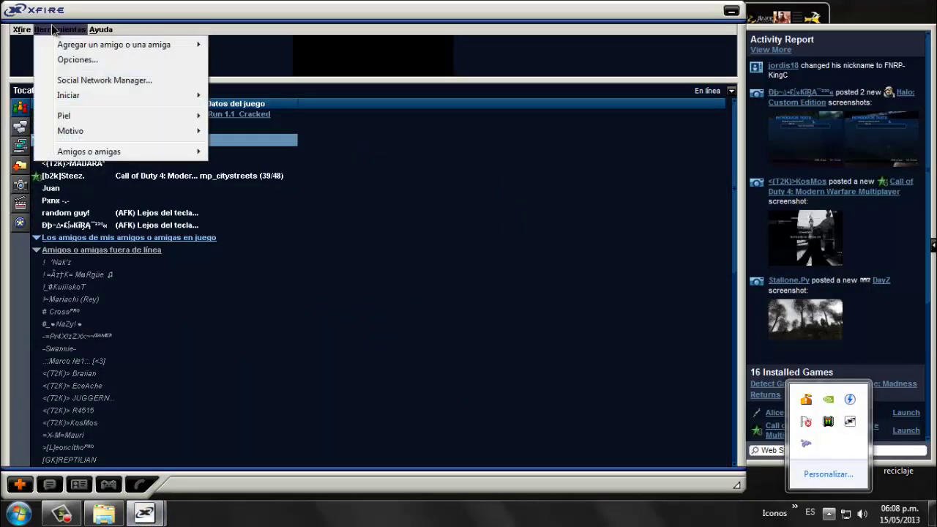
left_click(77, 59)
left_click(585, 96)
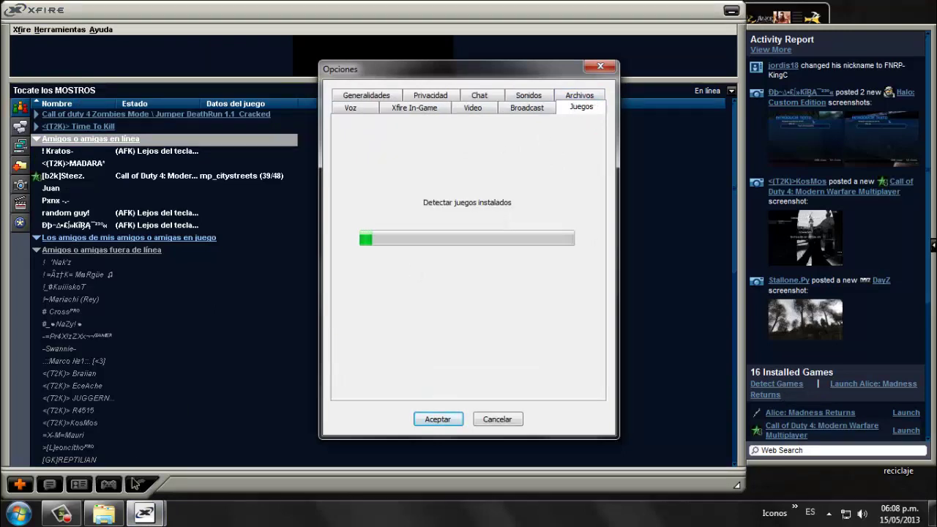
Check the friend chat window during the game detection and minimize it
left_click(138, 503)
left_click(130, 433)
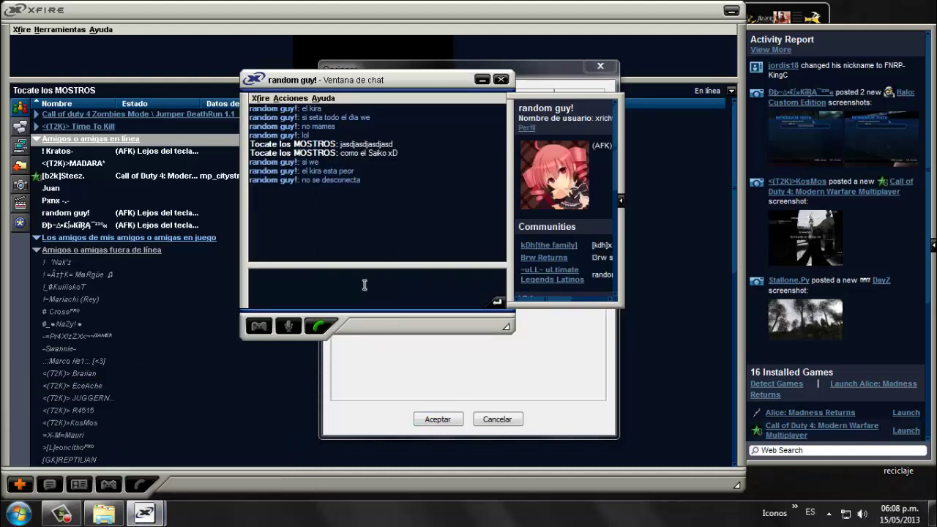
left_click(482, 79)
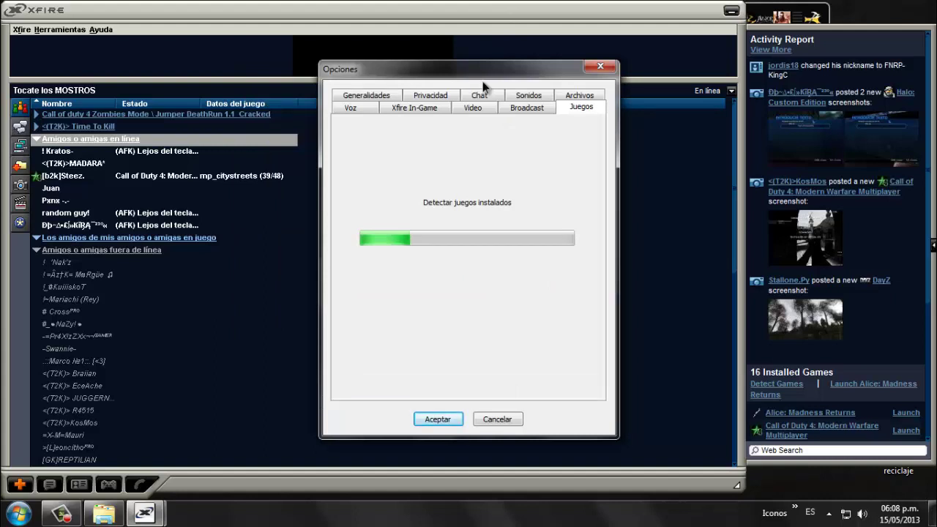
left_click(62, 515)
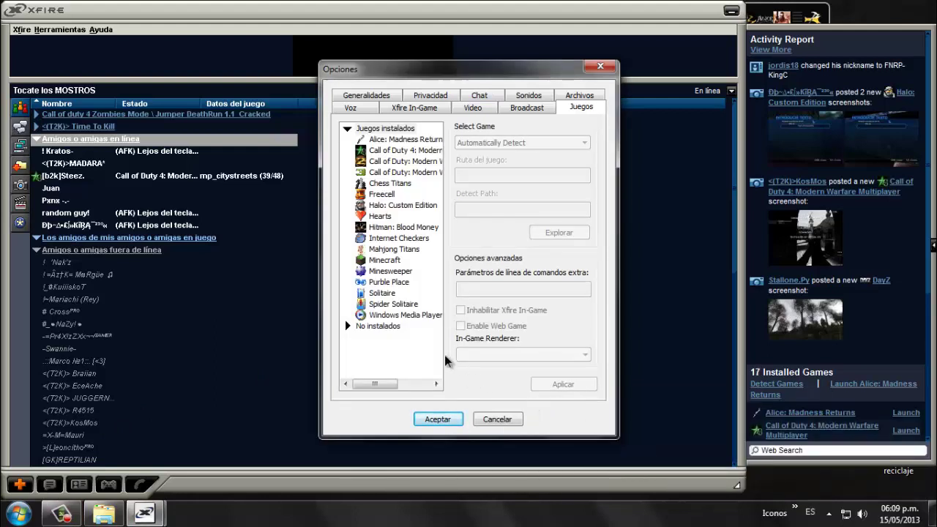
Select Call of Duty: Modern Warfare 3 Multiplayer among the installed games and set its detection to Manual Detect
left_click(406, 173)
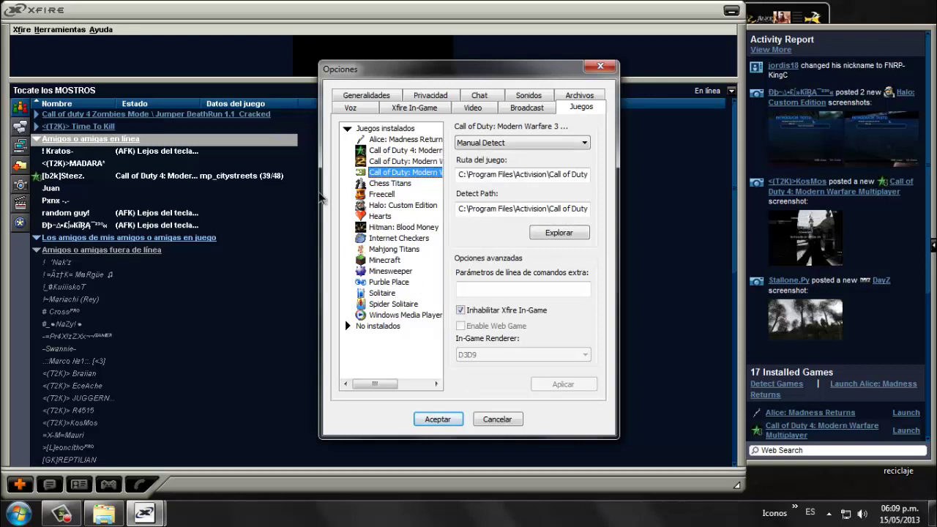
left_click(377, 162)
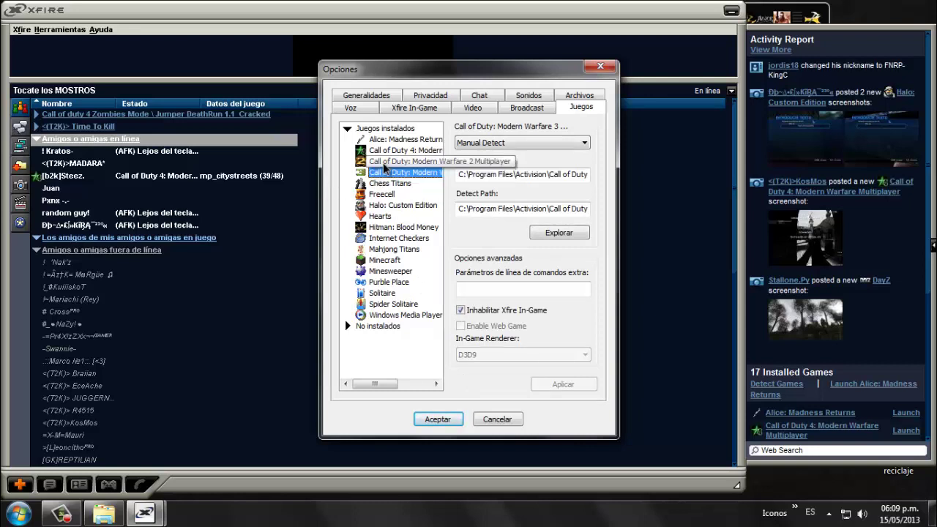
left_click(378, 172)
left_click(376, 162)
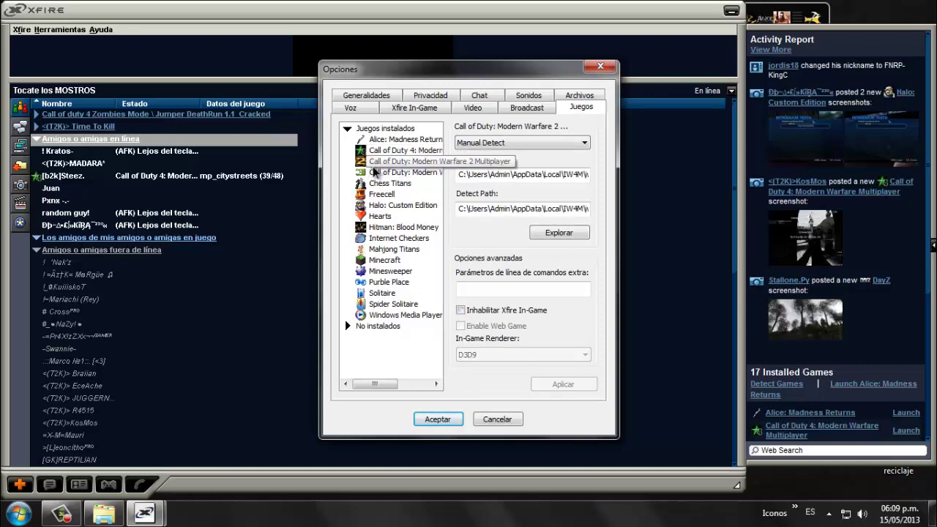
left_click(374, 173)
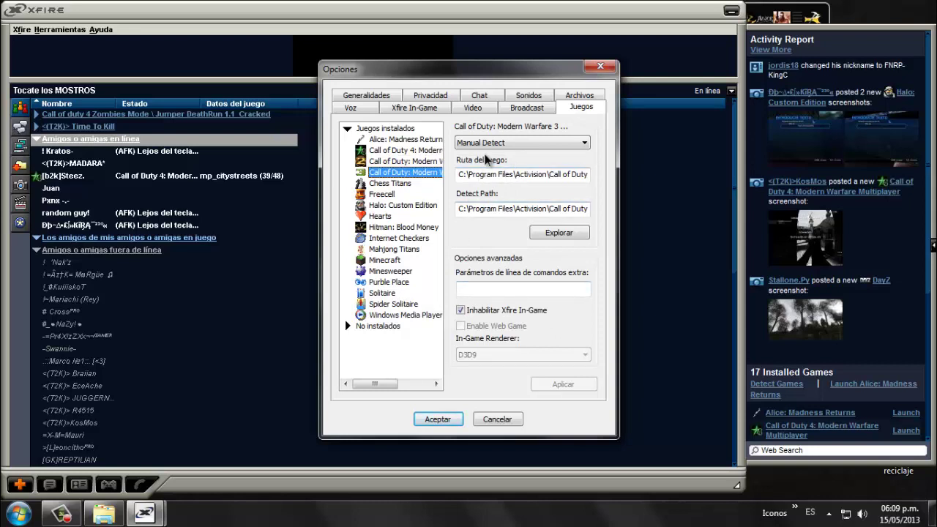
left_click(566, 148)
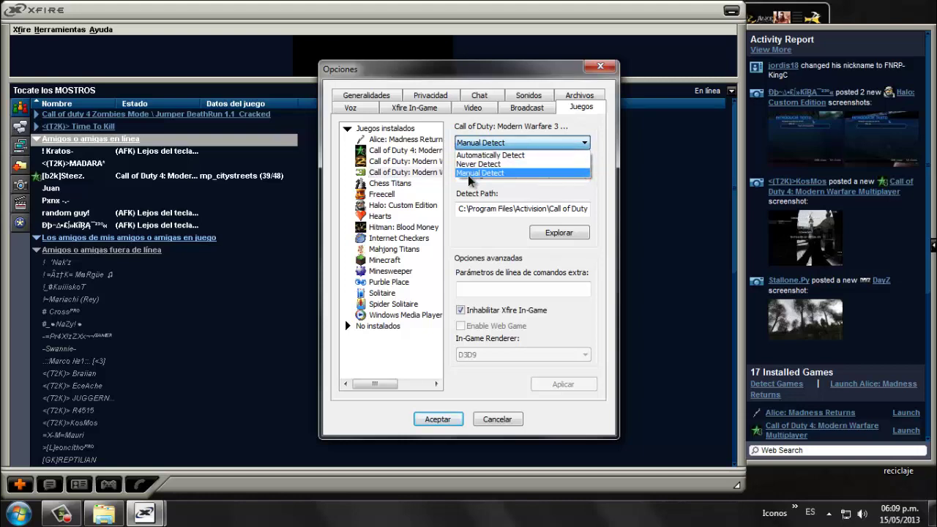
left_click(511, 173)
Browse for the game's executable in the Call of Duty - Modern Warfare 3 folder under Archivos de programa\Activision on drive C:
left_click(558, 234)
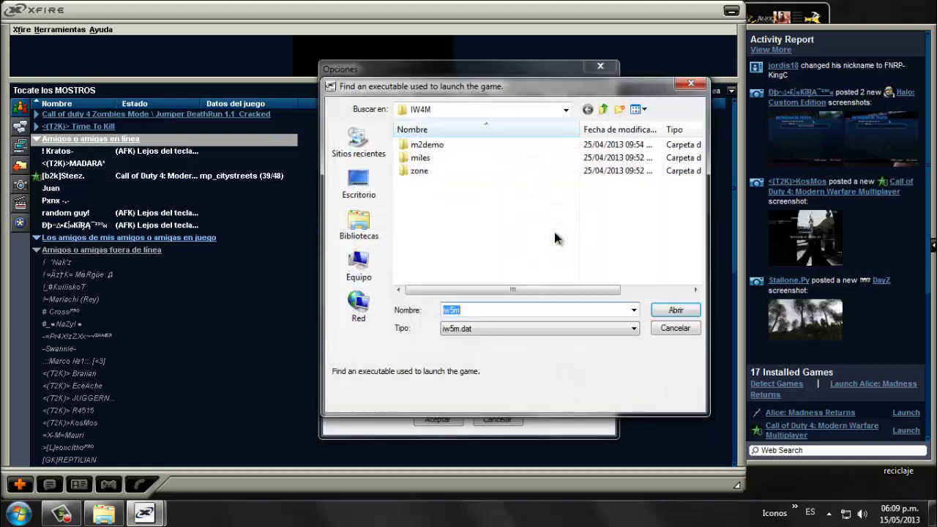
left_click(361, 267)
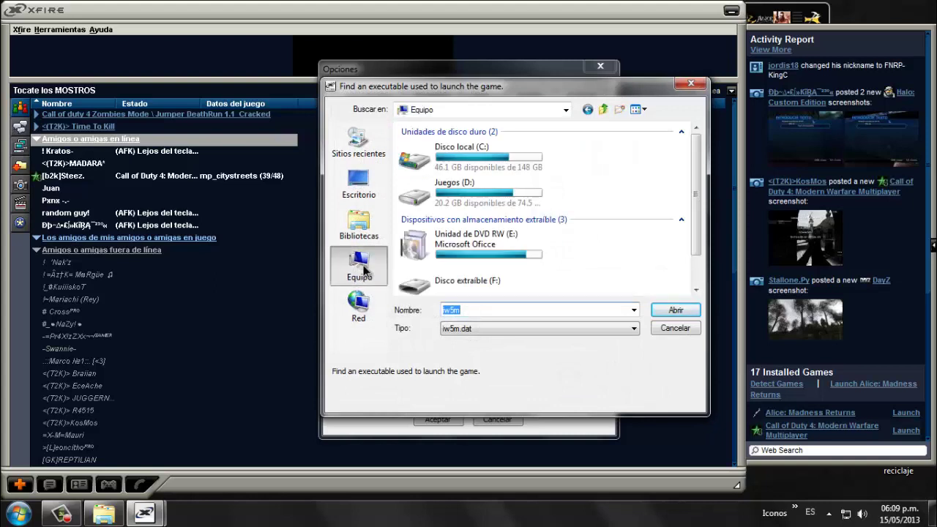
double_click(479, 152)
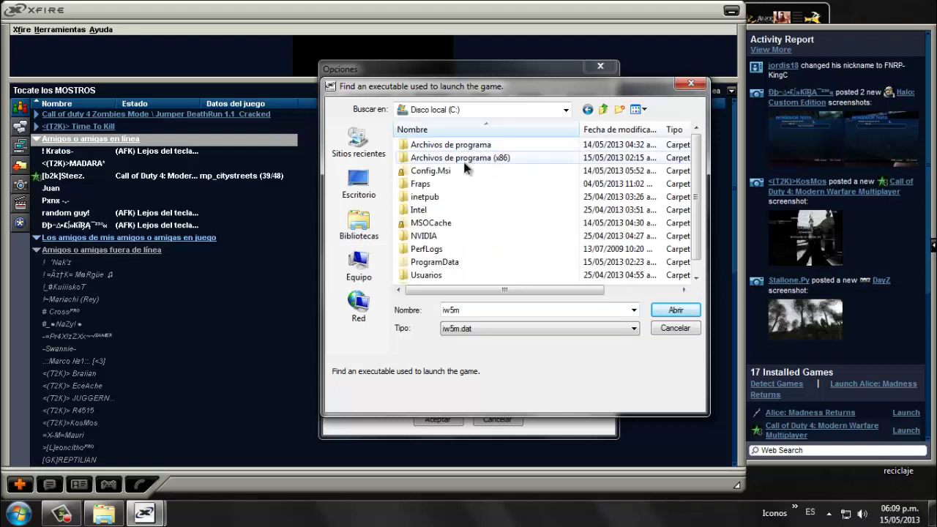
double_click(467, 146)
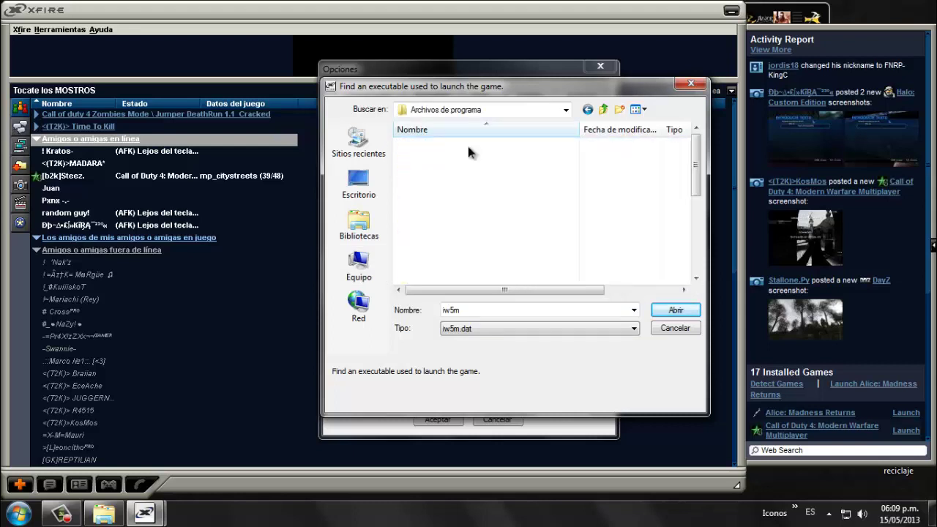
double_click(446, 145)
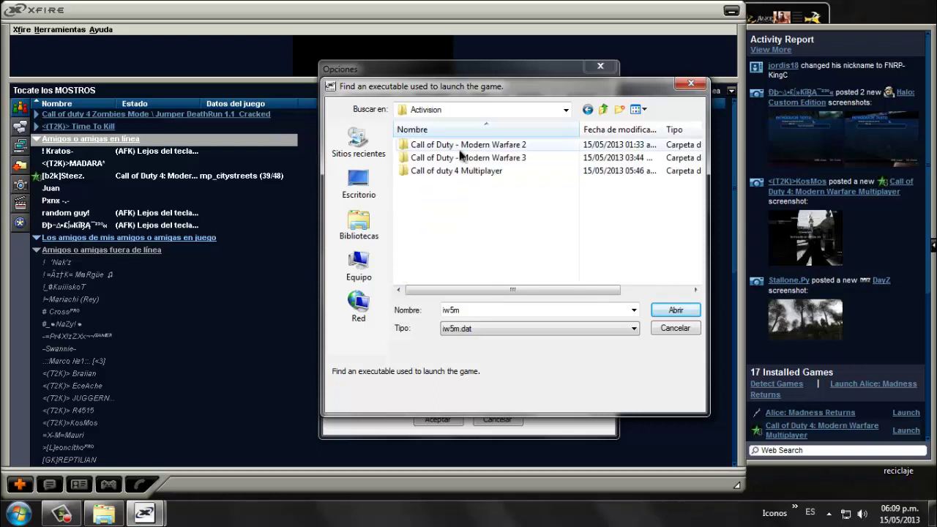
double_click(471, 157)
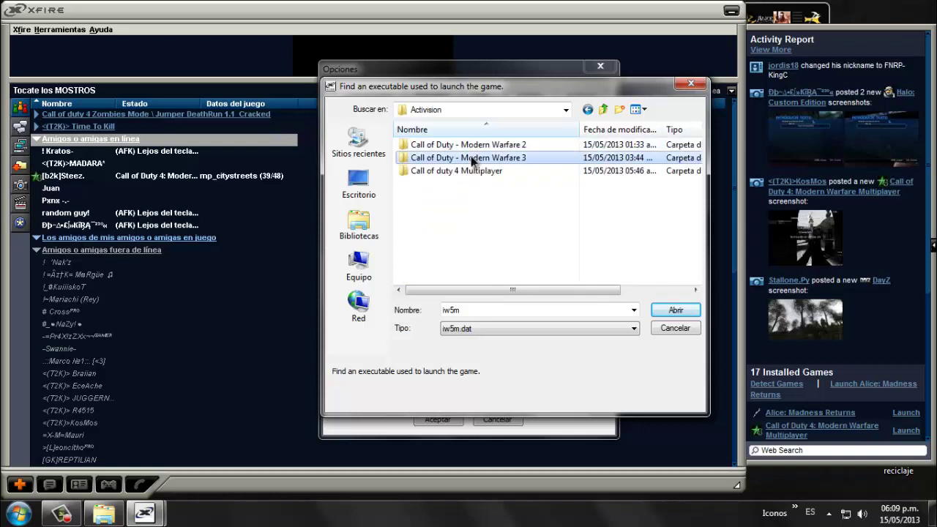
Choose iw5m.dat as the executable of Modern Warfare 3 Multiplayer and apply the setting
left_click_drag(468, 313, 442, 314)
left_click(477, 310)
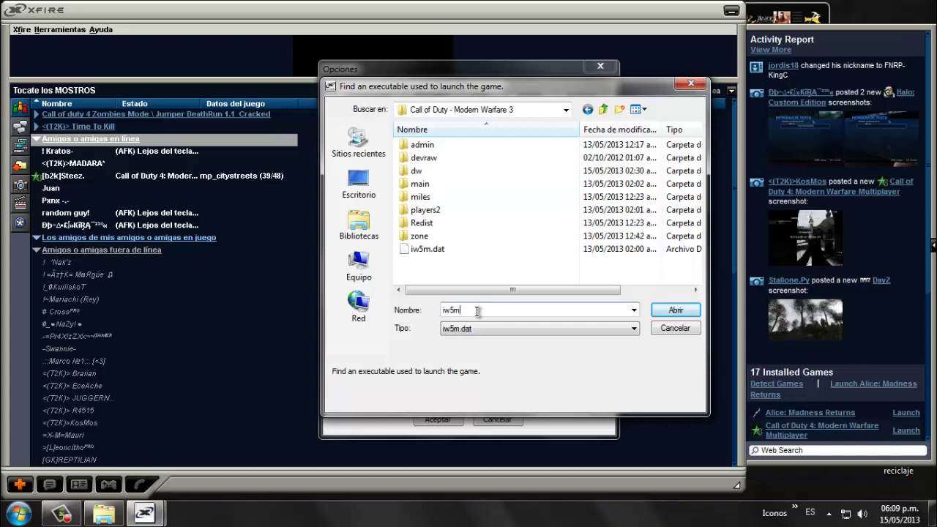
left_click_drag(476, 310, 424, 314)
left_click(473, 310)
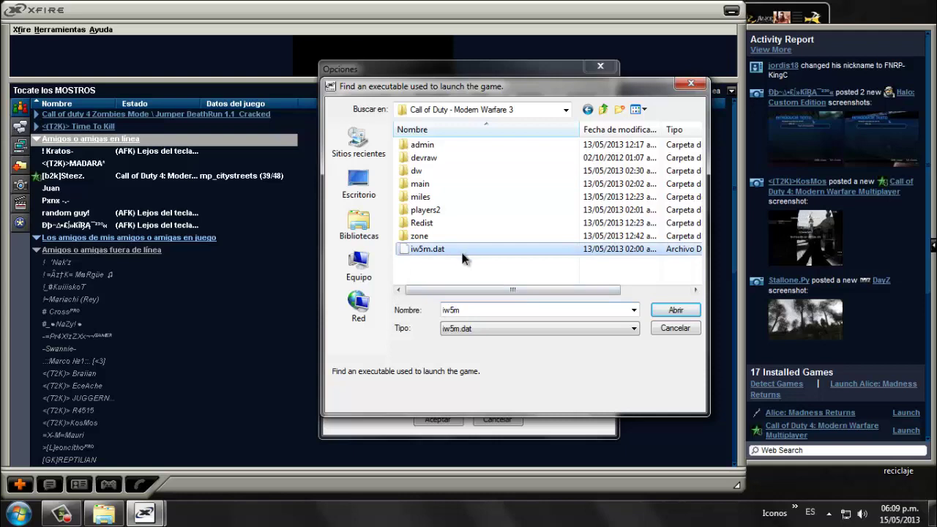
double_click(427, 250)
double_click(428, 251)
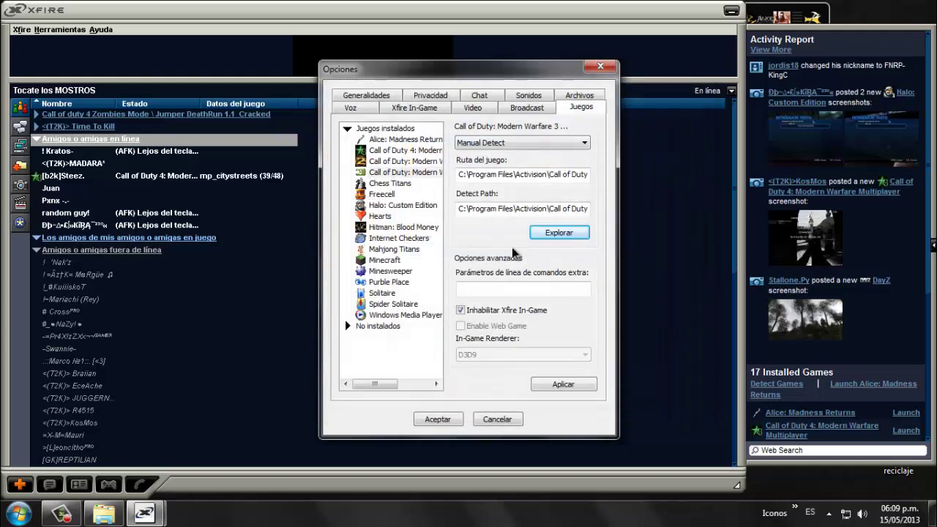
left_click(563, 385)
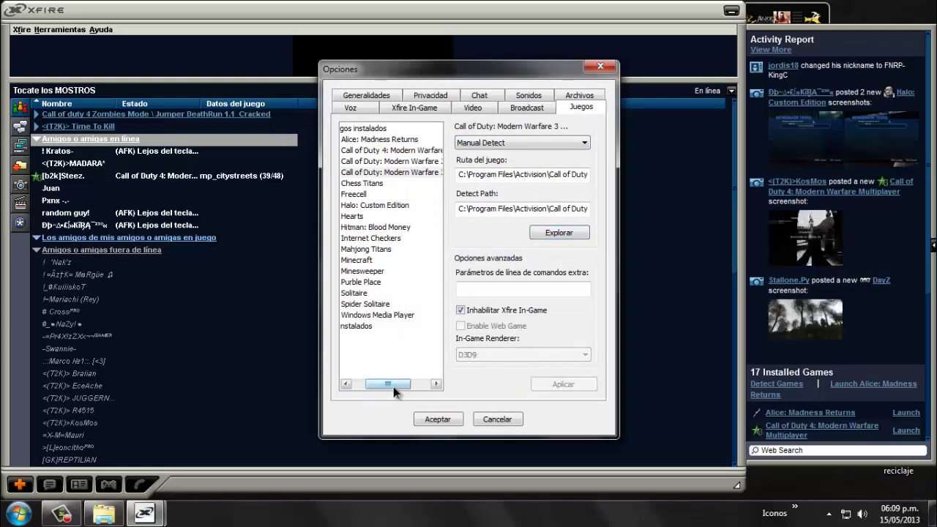
Apply the Modern Warfare 3 Multiplayer settings with Inhabilitar Xfire In-Game enabled and accept the options
left_click_drag(393, 385, 359, 388)
left_click(388, 173)
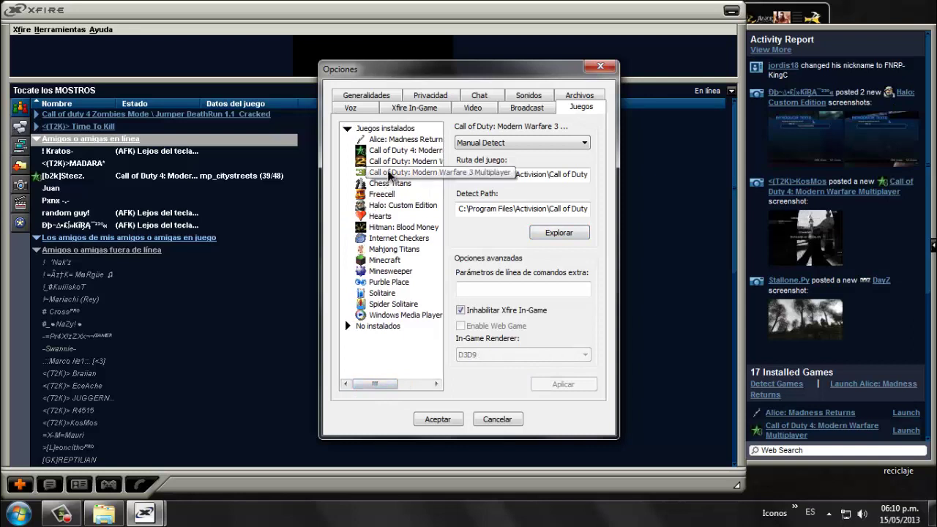
left_click(460, 311)
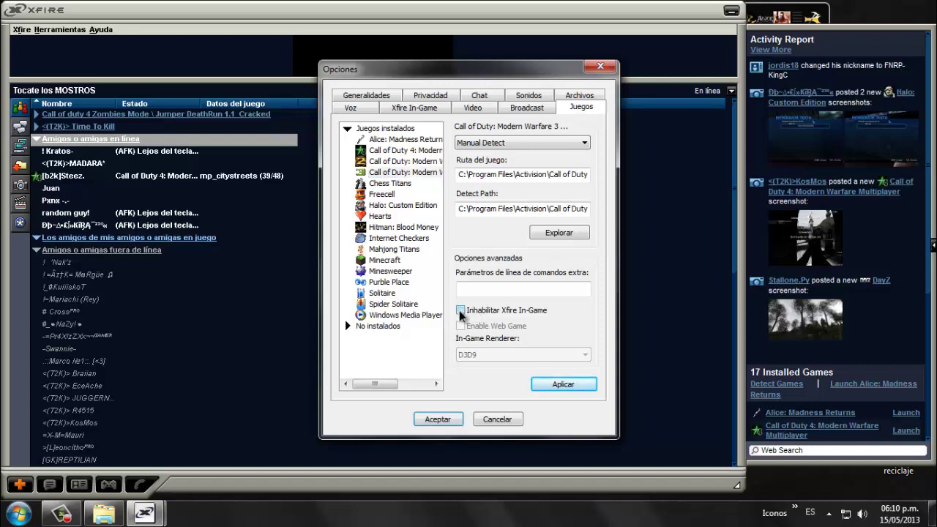
left_click(565, 385)
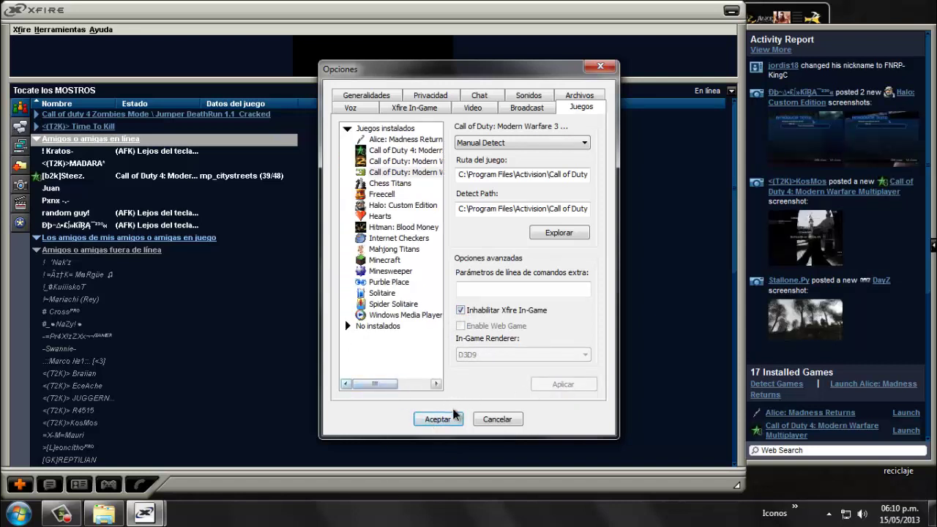
left_click(438, 420)
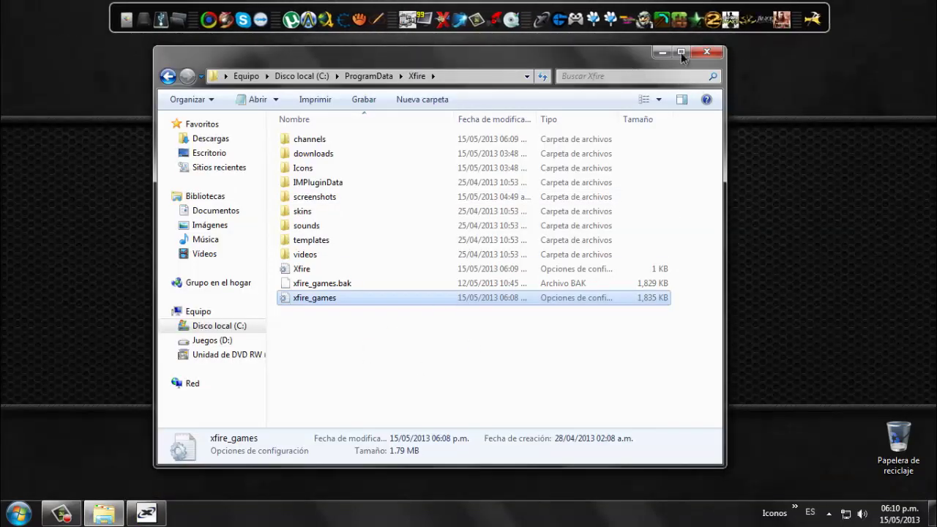
Open xfire_games from the Xfire data folder and find the "spec ops" entry
double_click(326, 298)
key("ctrl+f")
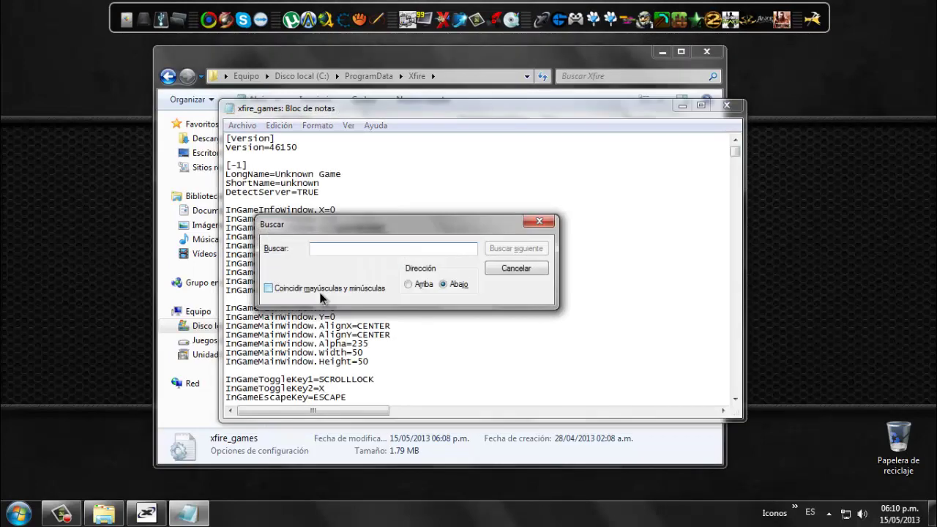
type("spec ops")
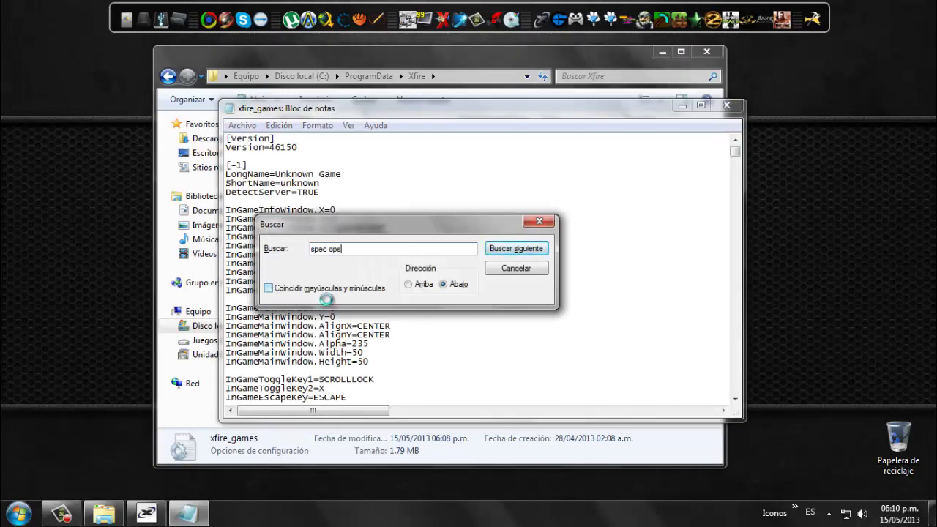
key("Return")
key("Escape")
scroll(372, 251, "down", 3)
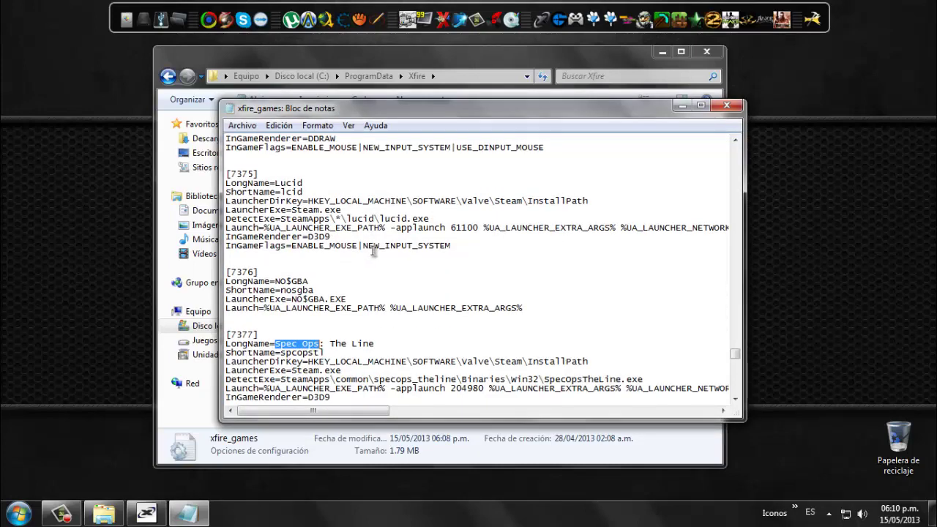
In entry [7377], end LauncherDirKey with Directory in place of Valve\Steam\InstallPath and set LauncherExe to SpecOpsTheLine.exe
left_click_drag(634, 333, 463, 334)
key("Delete")
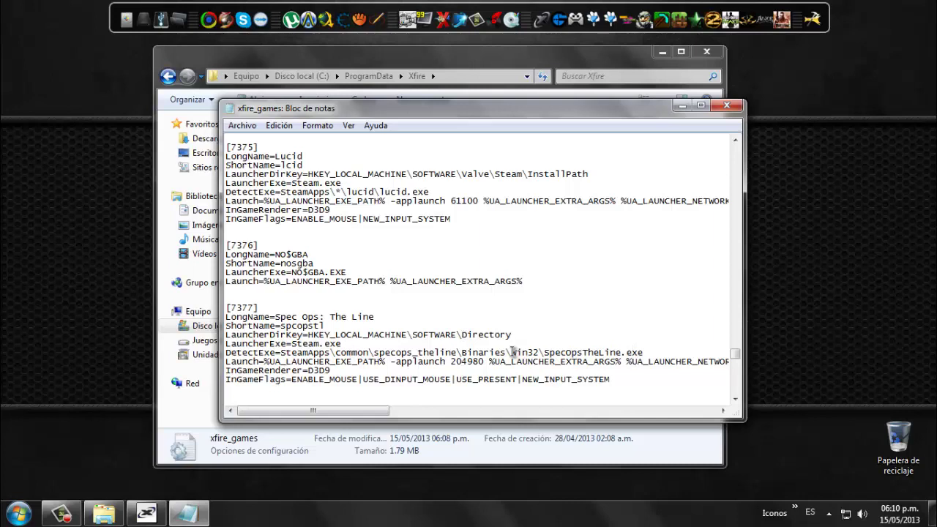
left_click(646, 353)
left_click_drag(647, 354, 544, 354)
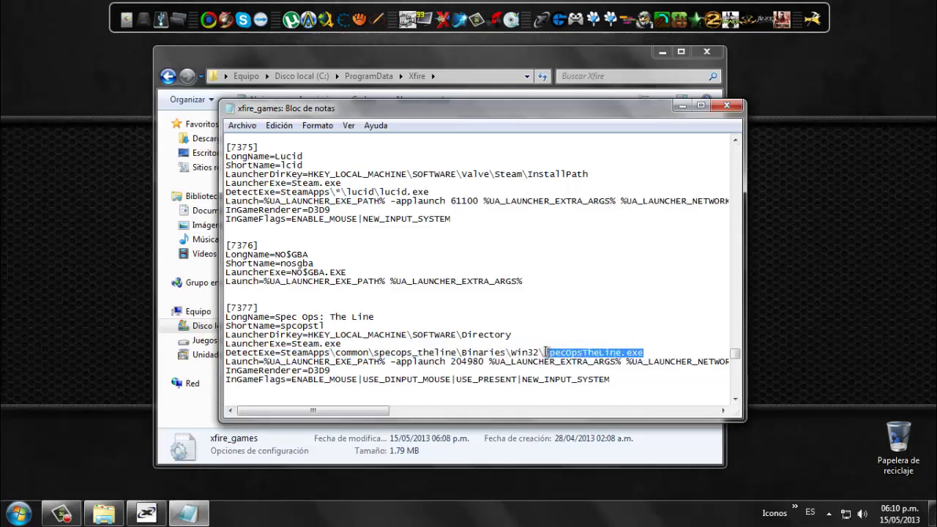
right_click(560, 353)
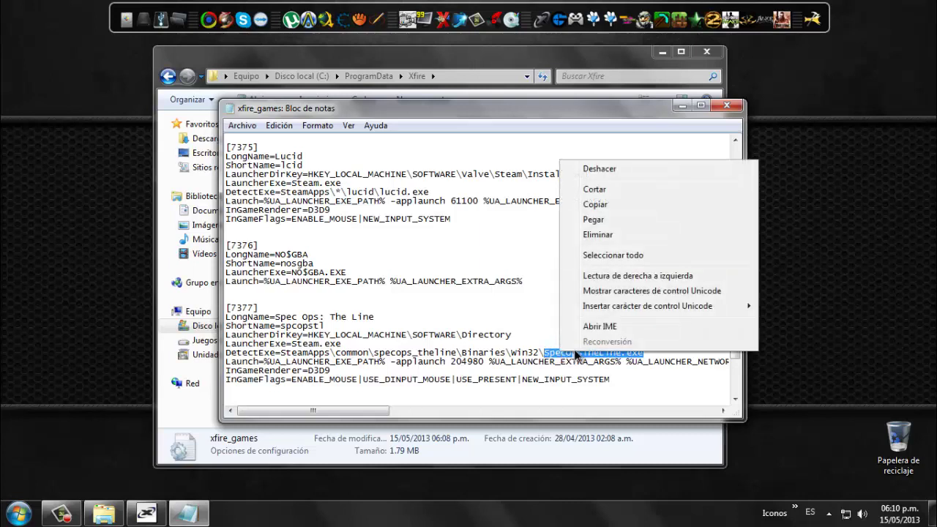
left_click(597, 203)
left_click_drag(341, 344, 298, 344)
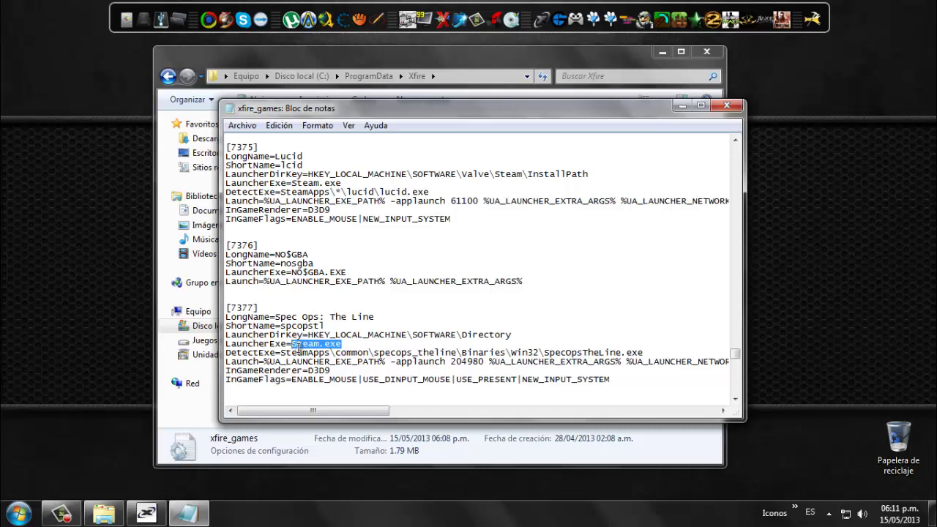
key("ctrl+v")
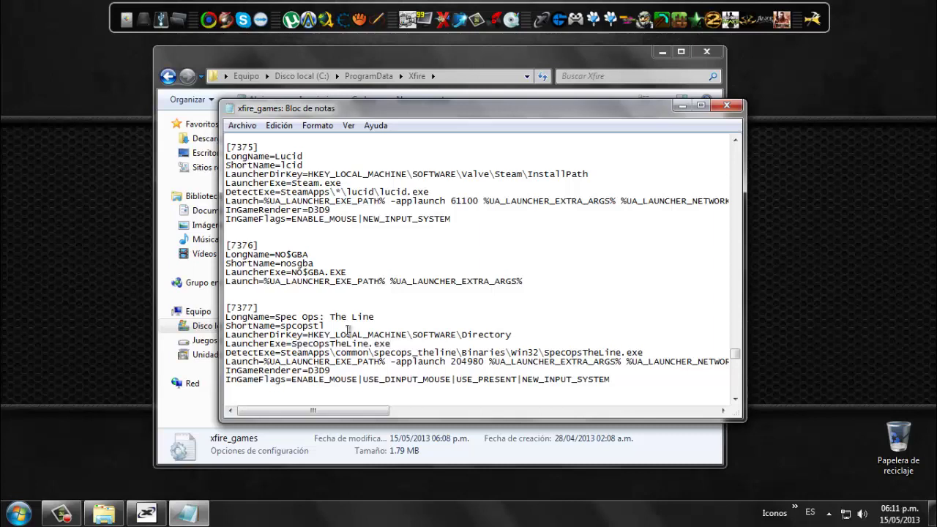
Shorten DetectExe of the Spec Ops: The Line entry to SpecOpsTheLine.exe and check the three edited lines
left_click_drag(544, 354, 281, 352)
key("Delete")
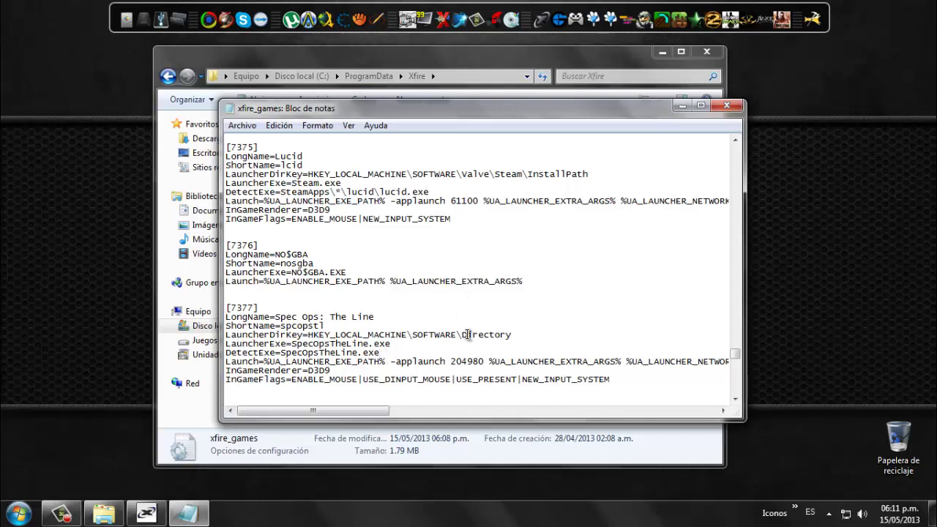
left_click_drag(461, 334, 511, 335)
left_click(447, 353)
left_click_drag(392, 343, 293, 344)
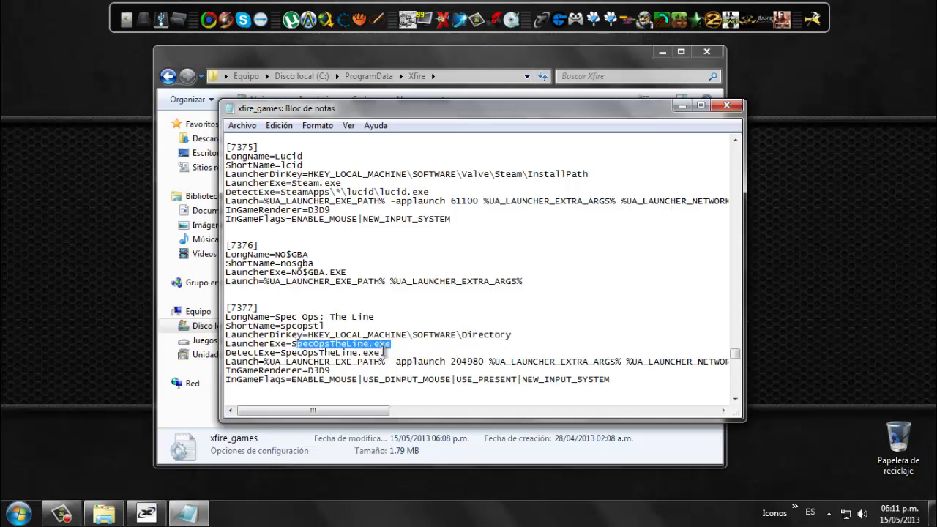
left_click_drag(380, 353, 294, 343)
left_click(404, 353)
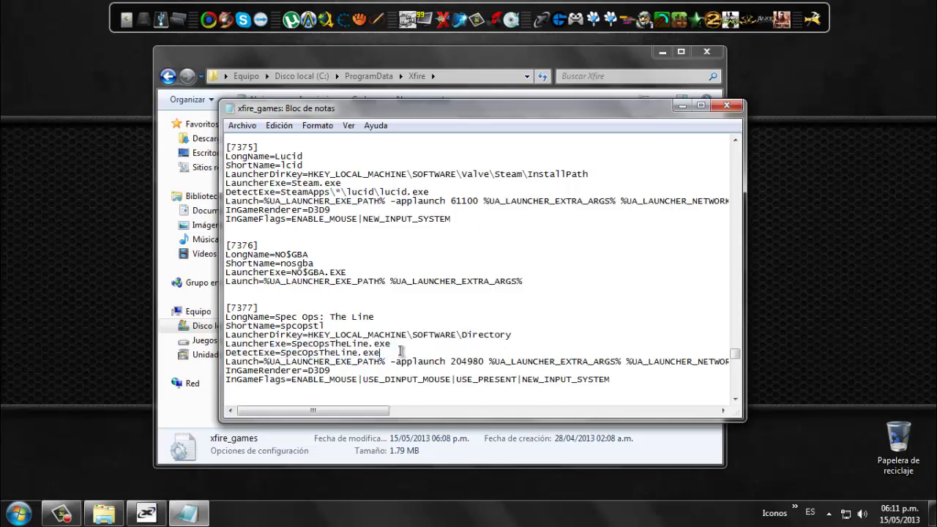
Close xfire_games saving the changes and leave the Xfire data folder
left_click(727, 105)
left_click(407, 268)
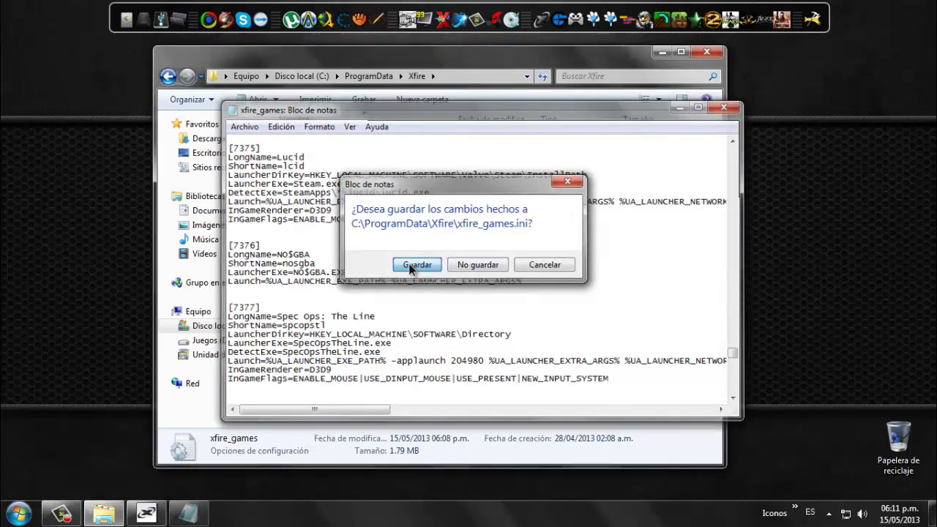
left_click(697, 53)
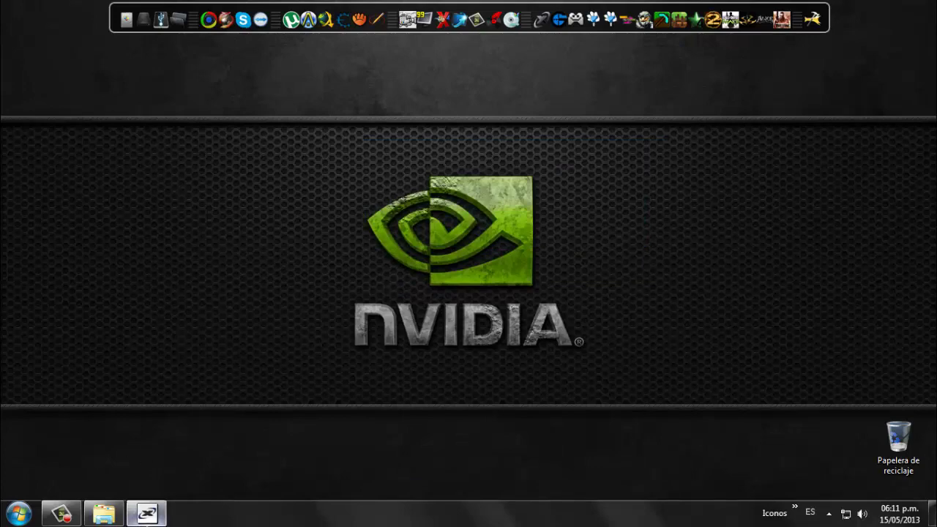
Return to the Xfire client and open the Juegos page of its options to detect games with the Spec Ops edits
left_click(147, 514)
left_click(146, 514)
left_click(828, 512)
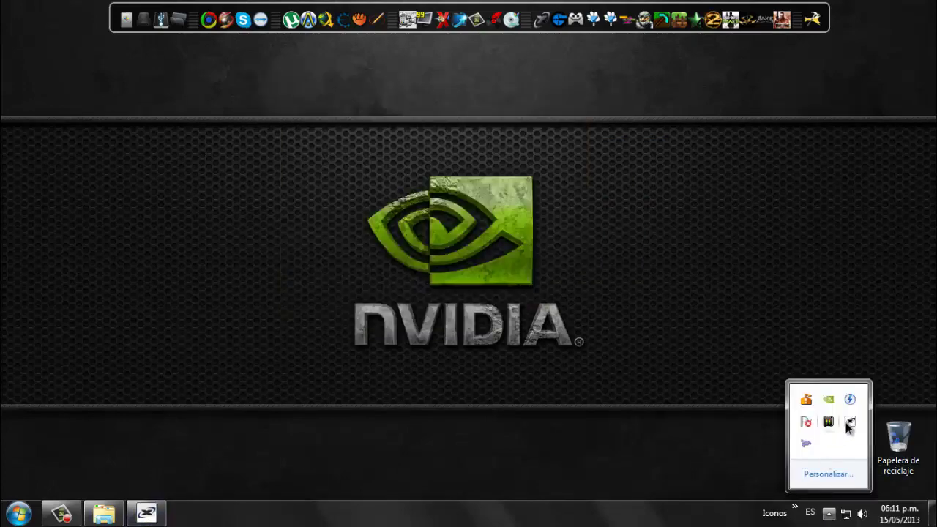
left_click(848, 424)
left_click(58, 30)
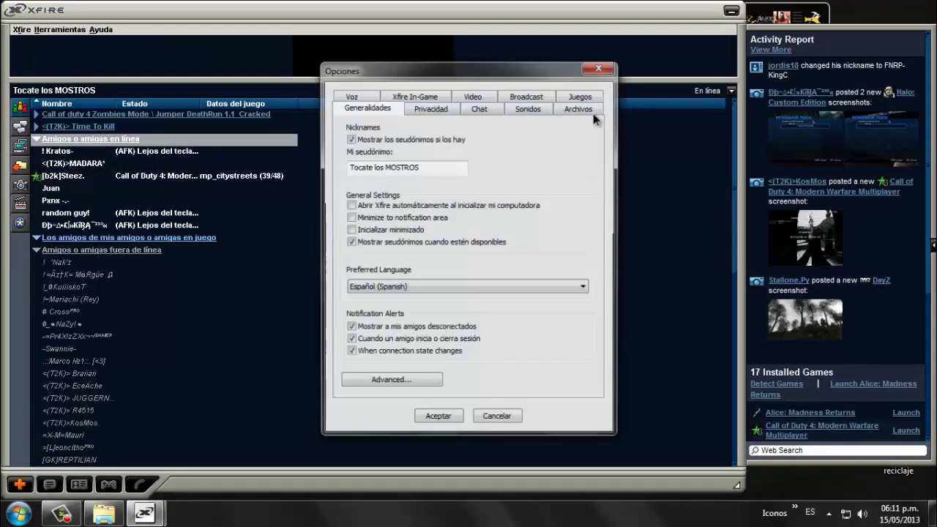
left_click(585, 99)
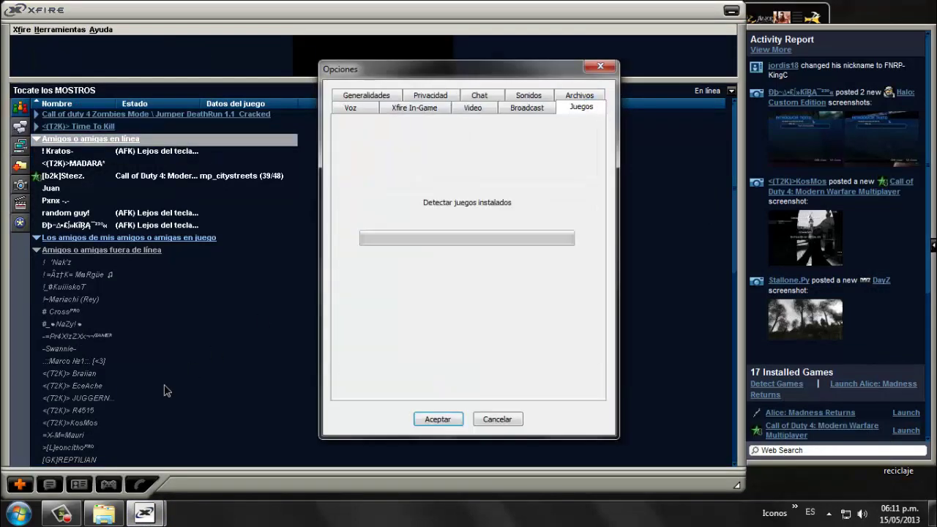
Select Spec Ops: The Line among the installed games, keep Manual Detect and start browsing for its launch executable
left_click(61, 512)
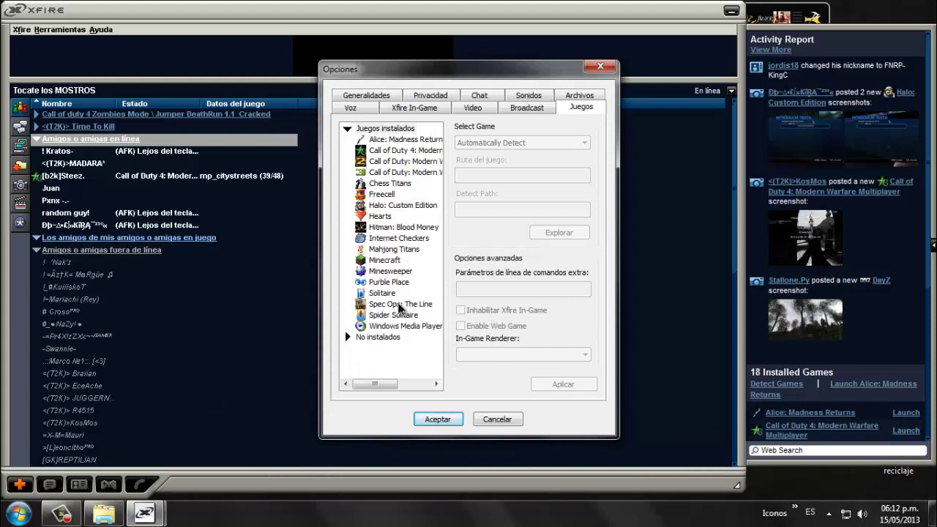
left_click(399, 304)
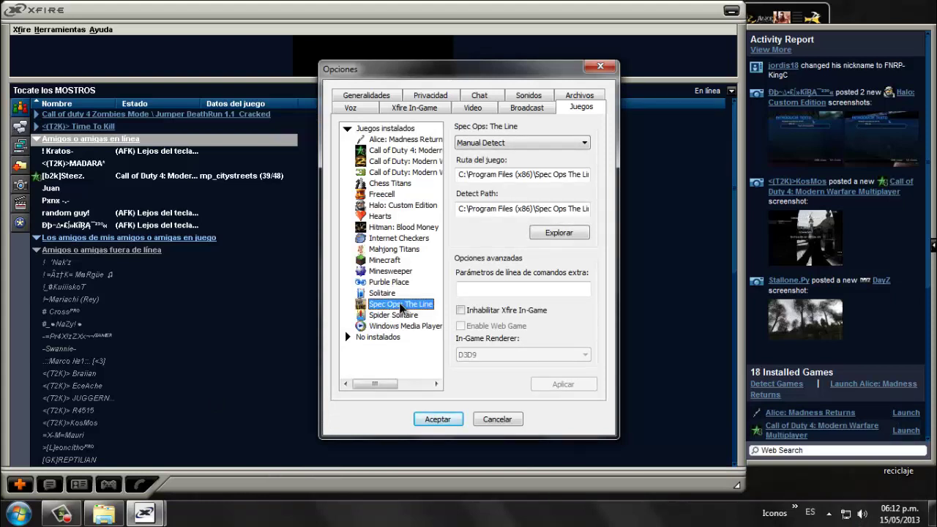
left_click(575, 144)
left_click(504, 173)
left_click(558, 231)
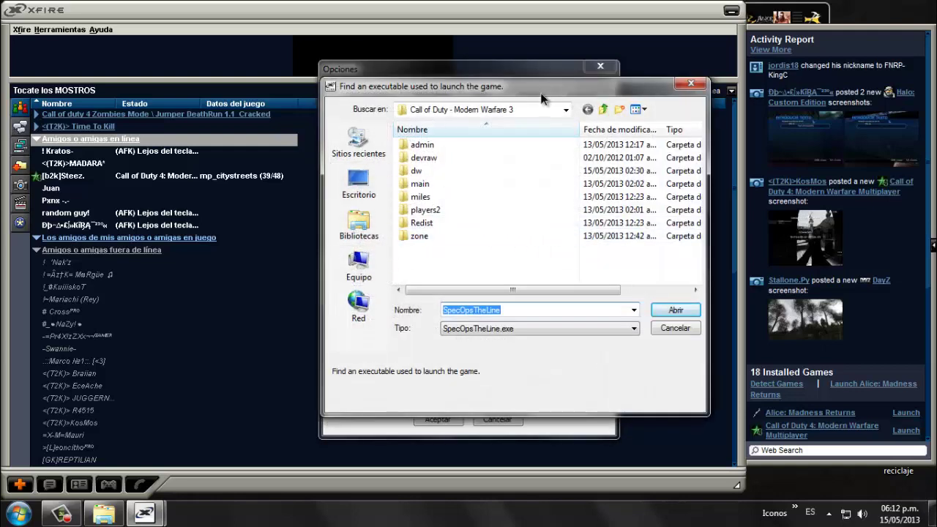
Go up from the Call of Duty - Modern Warfare 3 folder to the drive root and open Archivos de programa (x86)
left_click(601, 109)
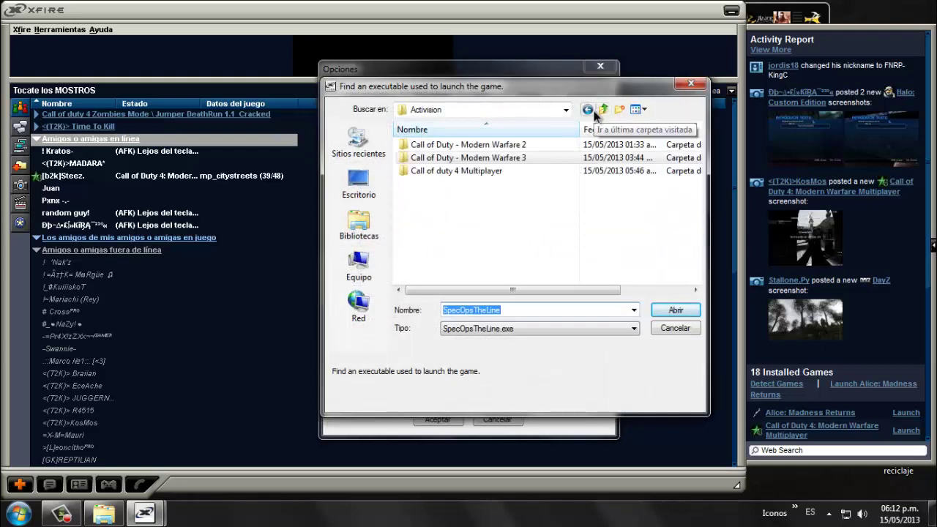
left_click(605, 109)
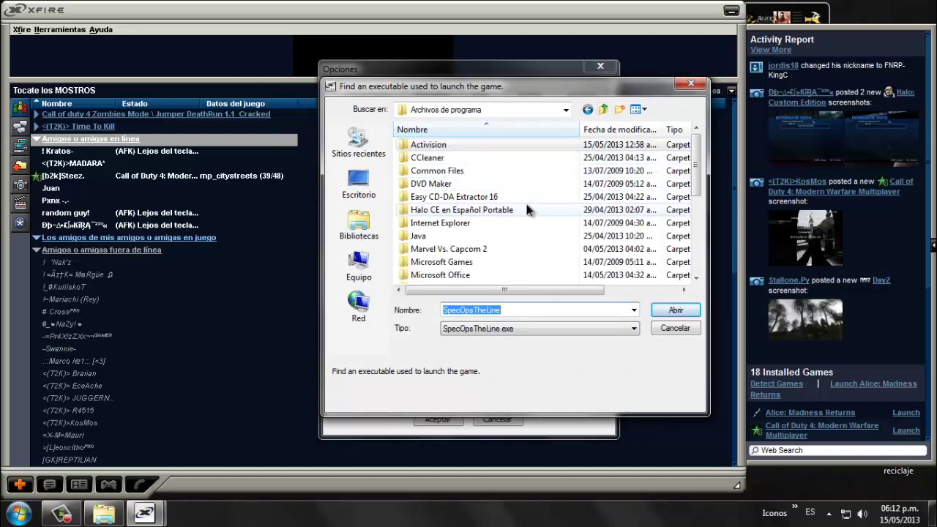
left_click_drag(701, 175, 685, 257)
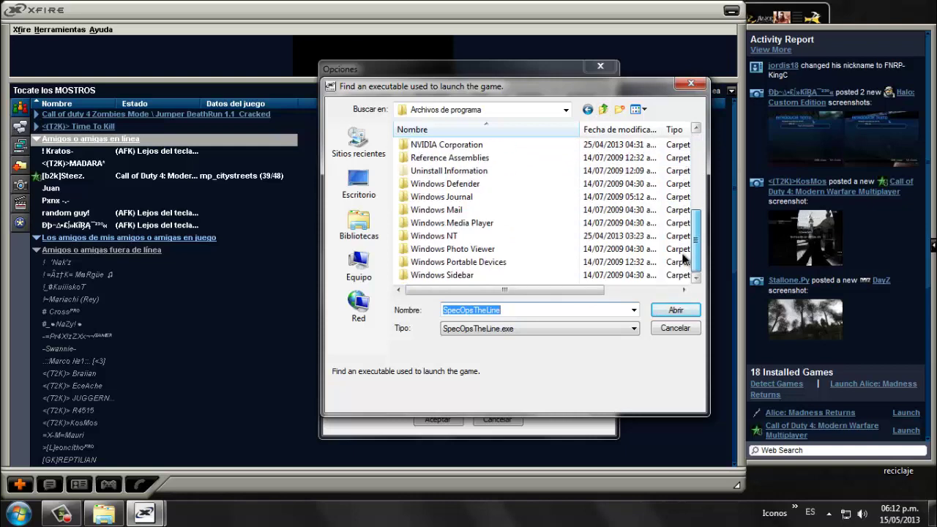
left_click(605, 110)
double_click(488, 156)
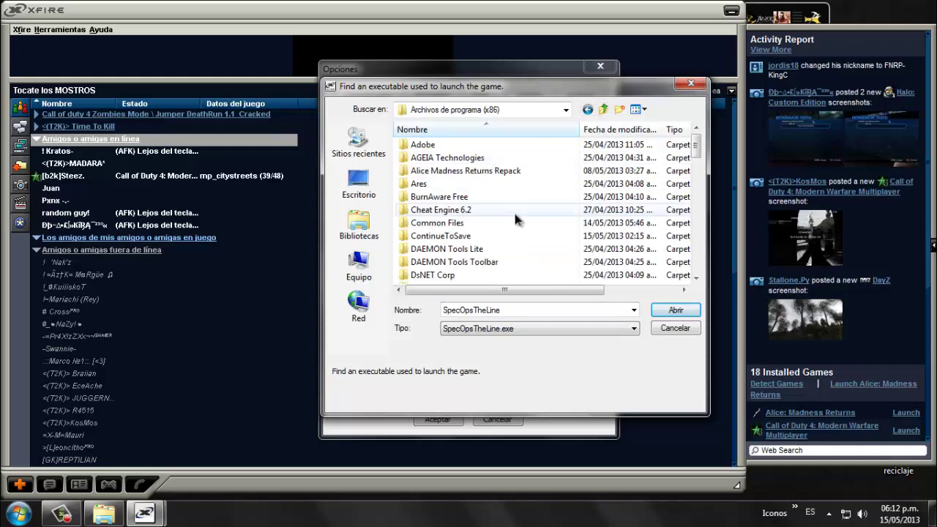
Find the Spec Ops The Line folder and open Win32 inside its Binaries folder
scroll(514, 213, "down", 5)
scroll(514, 216, "down", 12)
scroll(514, 217, "up", 5)
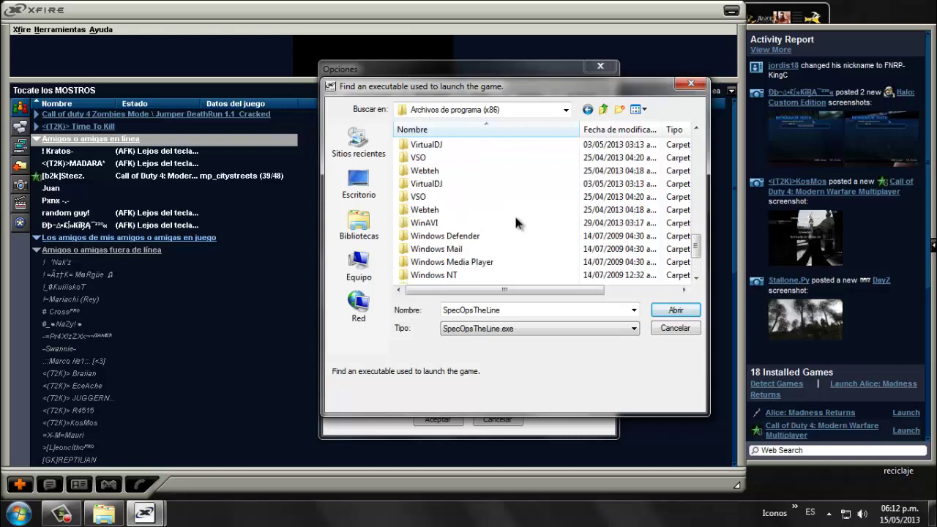
scroll(514, 213, "up", 1)
double_click(445, 210)
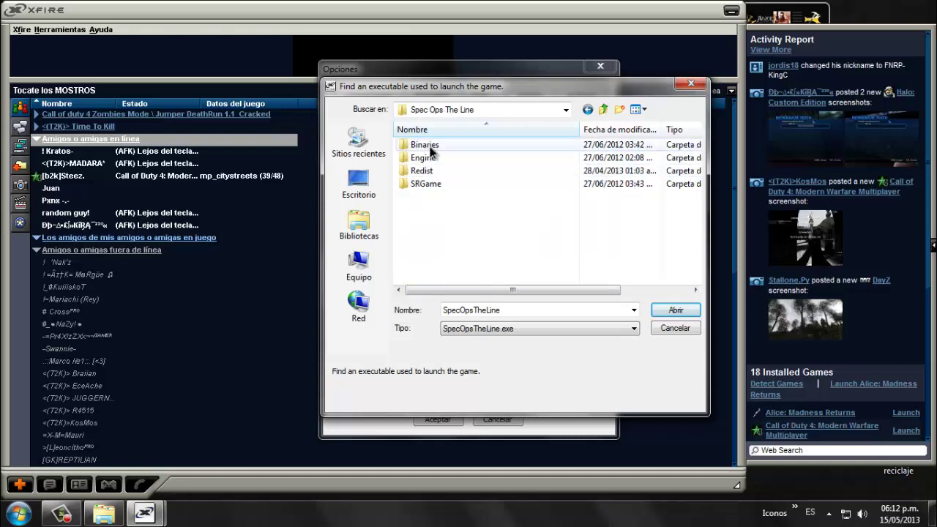
double_click(429, 147)
double_click(423, 144)
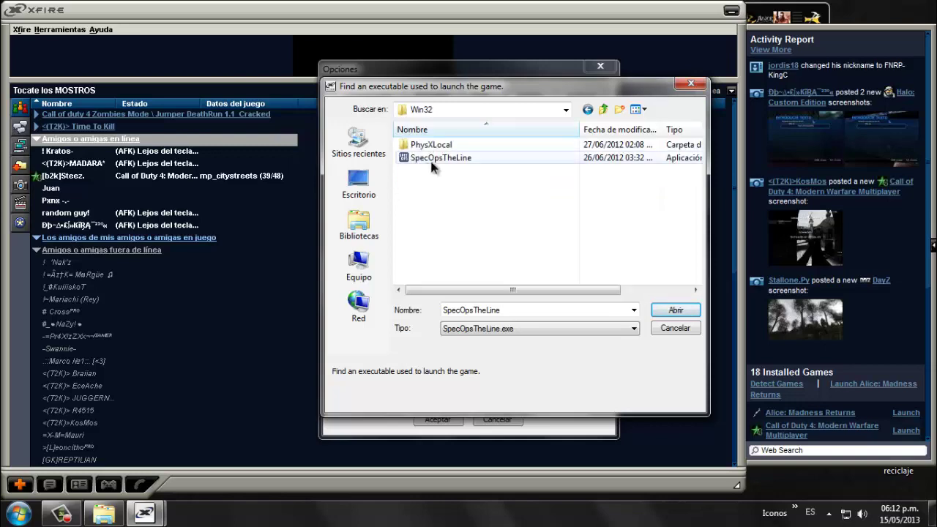
Choose SpecOpsTheLine as both the launch and the detection executable and apply the game settings
double_click(442, 159)
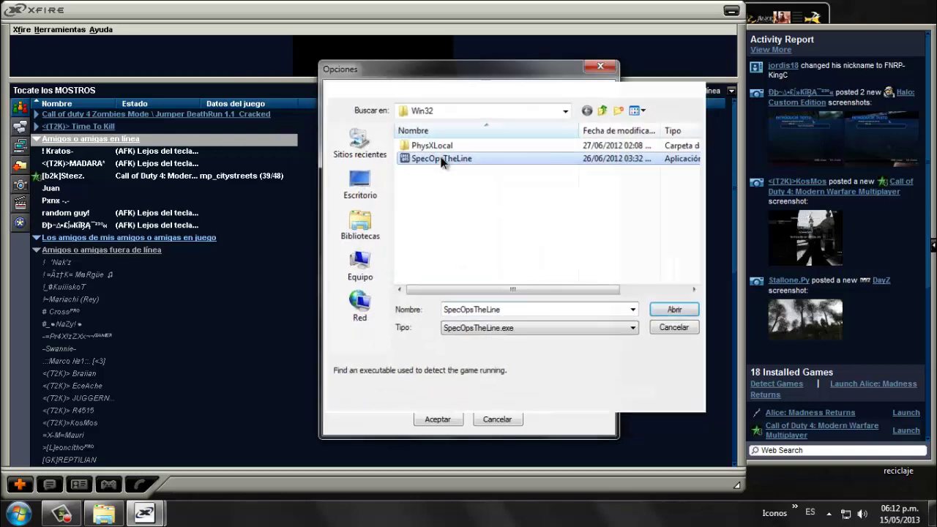
double_click(442, 160)
left_click(569, 384)
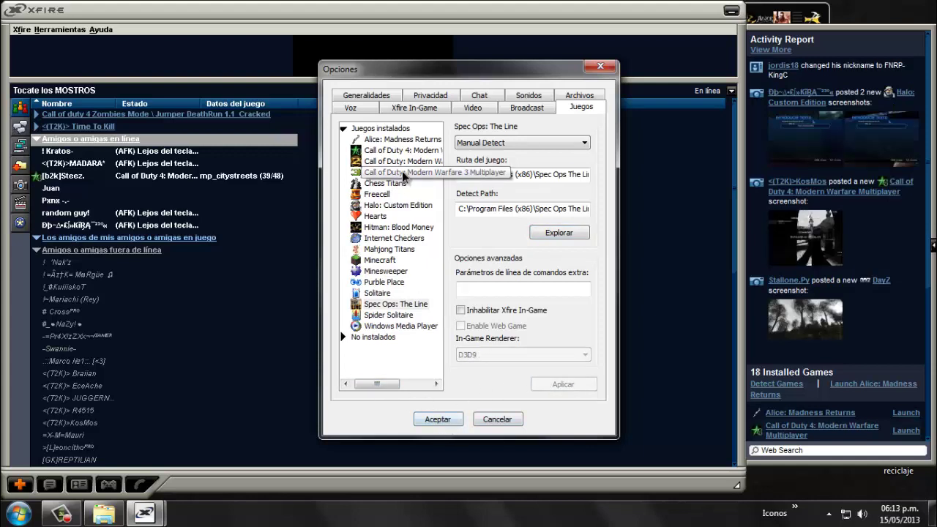
Check the manual detection paths of Modern Warfare 3 and Modern Warfare 2 Multiplayer and accept the options
left_click(403, 172)
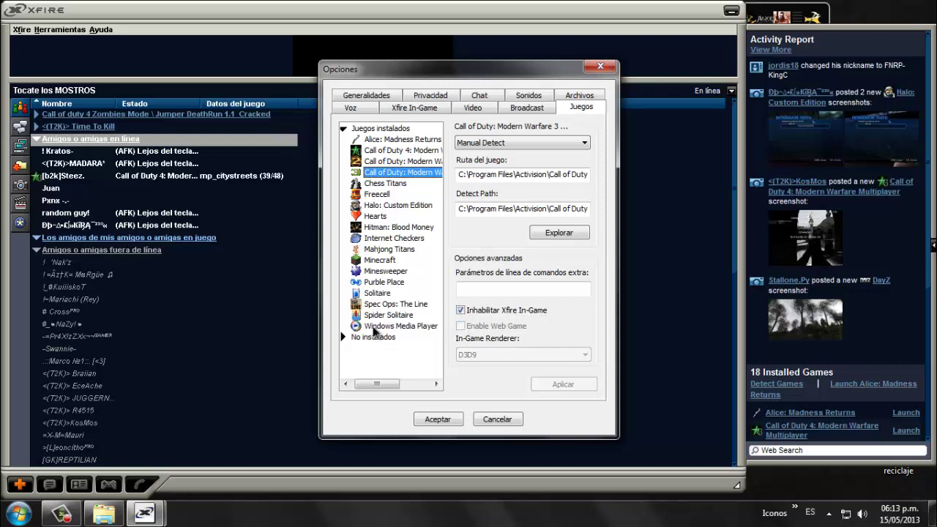
left_click(399, 161)
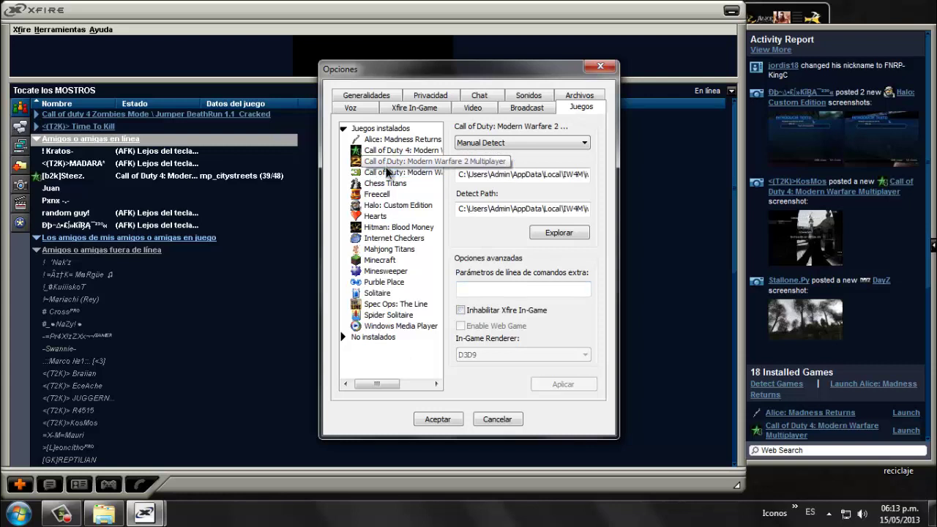
left_click(399, 172)
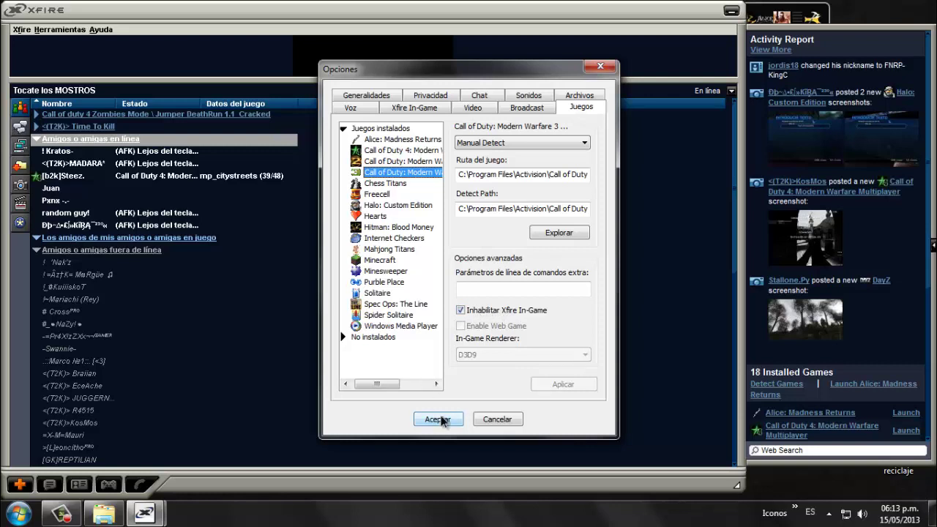
left_click(441, 420)
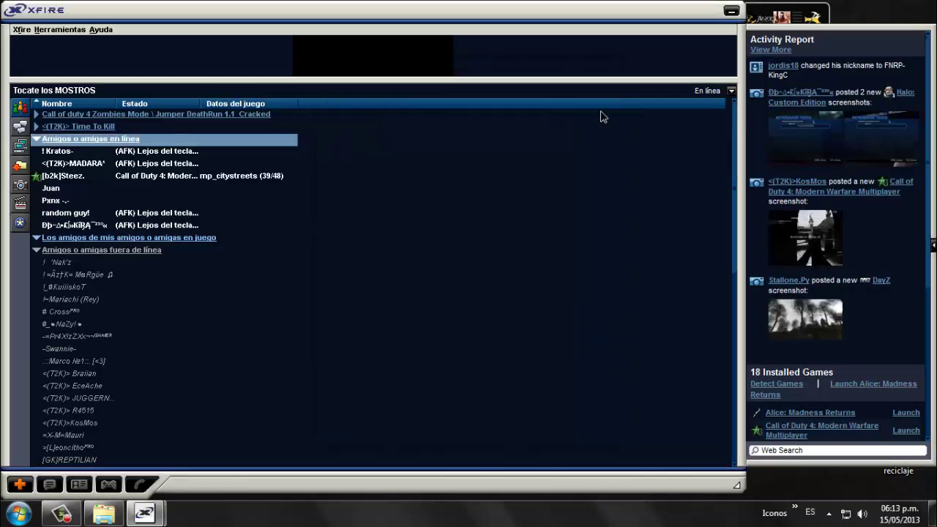
left_click(118, 114)
left_click(110, 126)
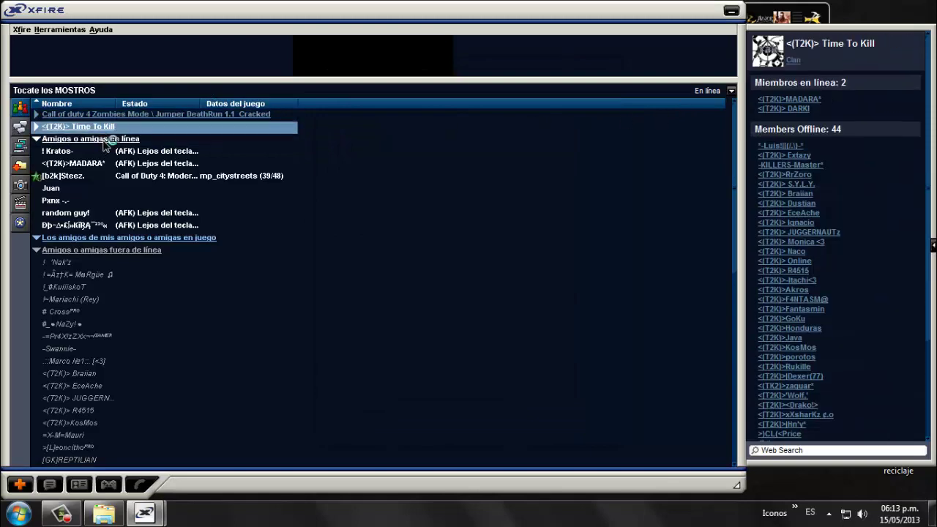
left_click(110, 138)
left_click(112, 240)
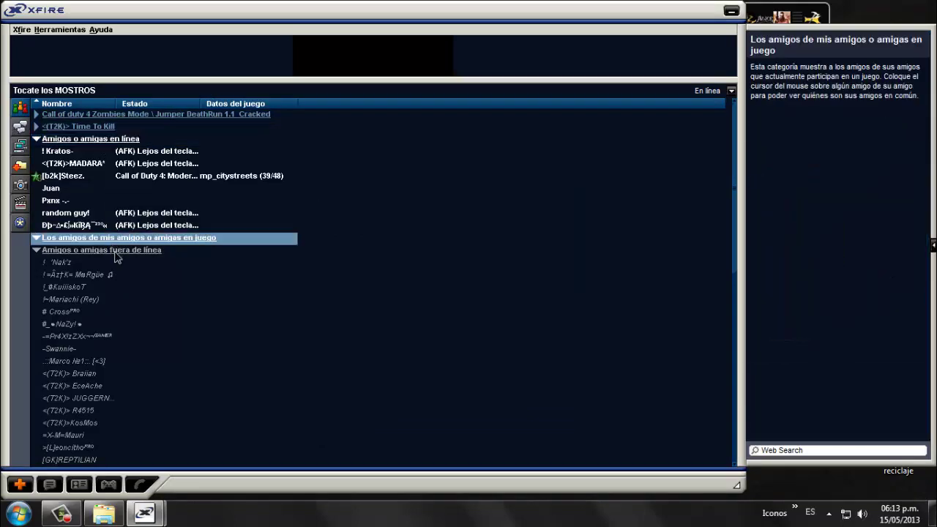
left_click(61, 513)
left_click(144, 513)
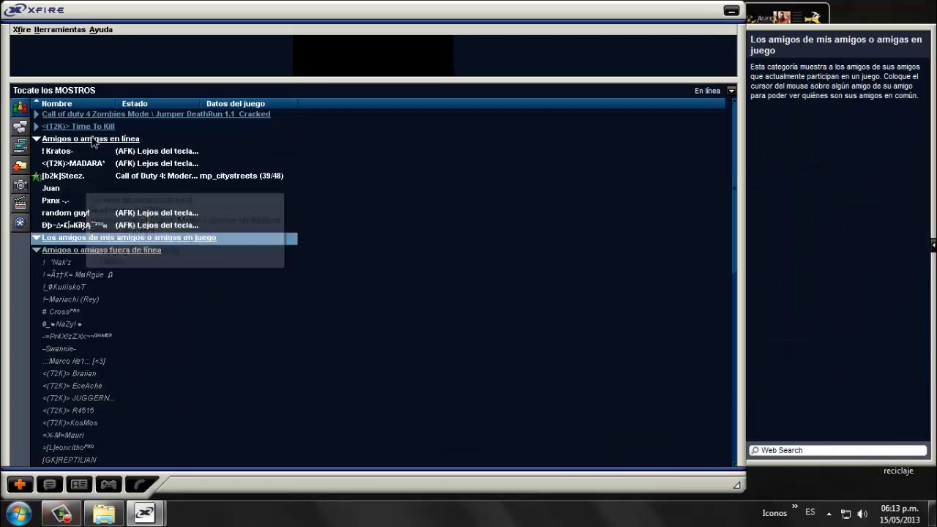
left_click(103, 139)
left_click(95, 126)
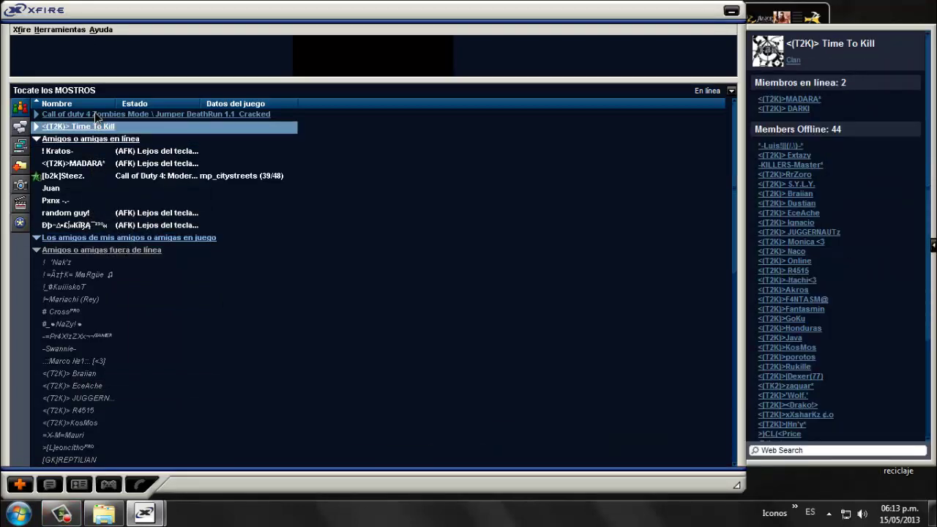
left_click(90, 137)
key("Up")
key("Up")
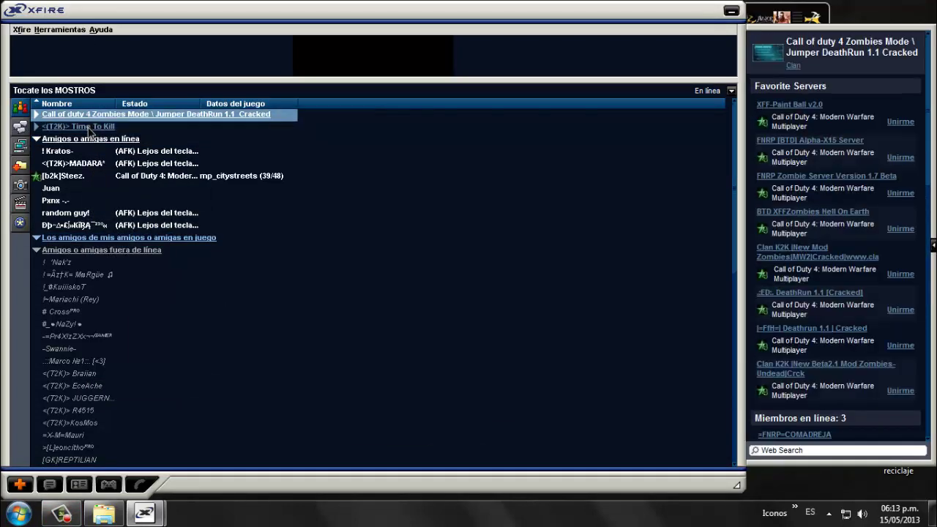
key("Down")
key("Down")
key("Up")
key("Up")
key("Down")
key("Down")
key("Up")
key("Up")
Minimize all open windows to show the desktop
key("super+d")
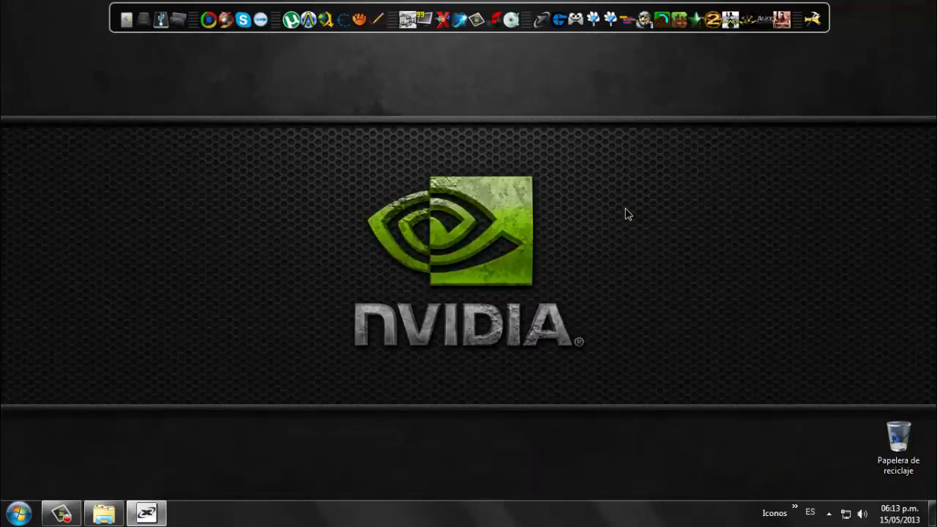
left_click_drag(651, 87, 292, 430)
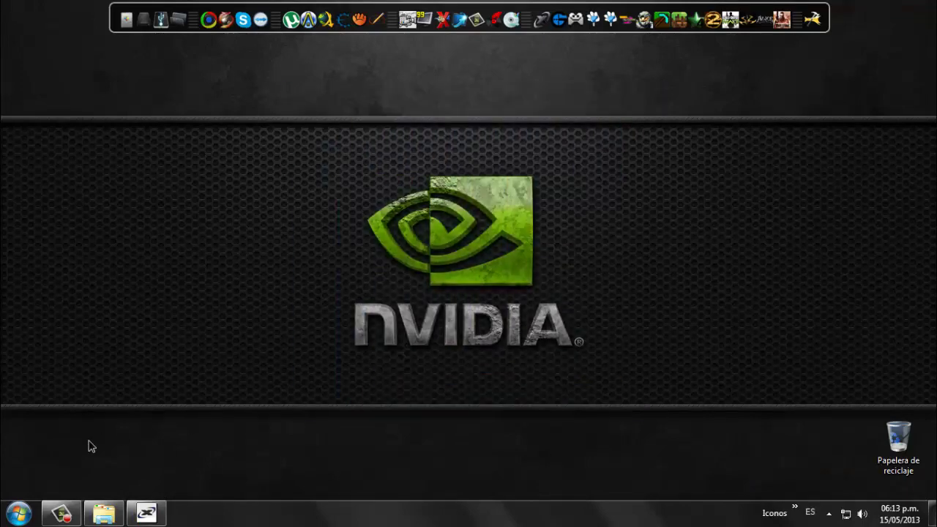
left_click(61, 514)
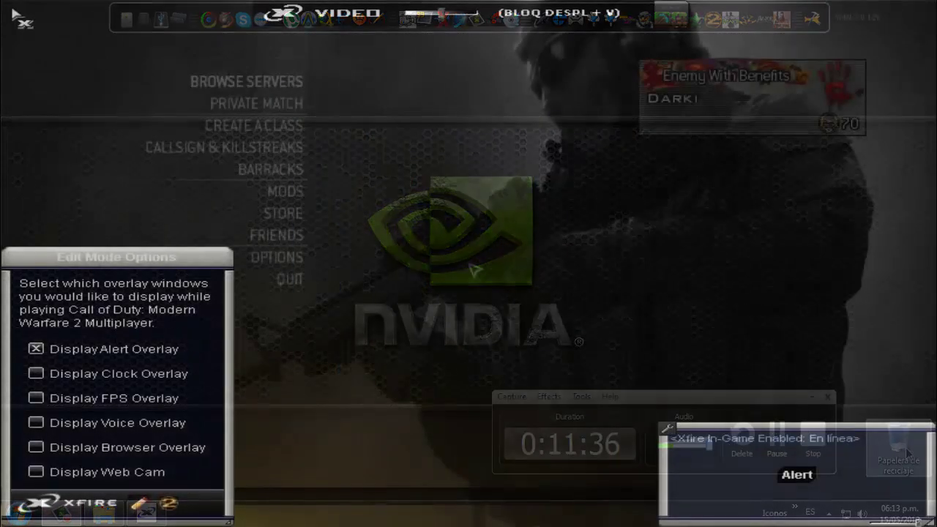